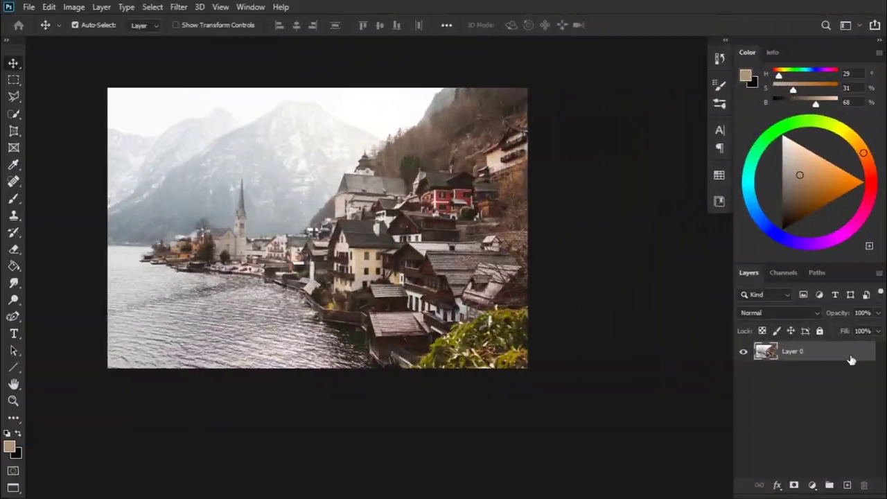
Duplicate Layer 0, convert the copy to a smart object, and open Camera Raw Filter on it
key("ctrl+j")
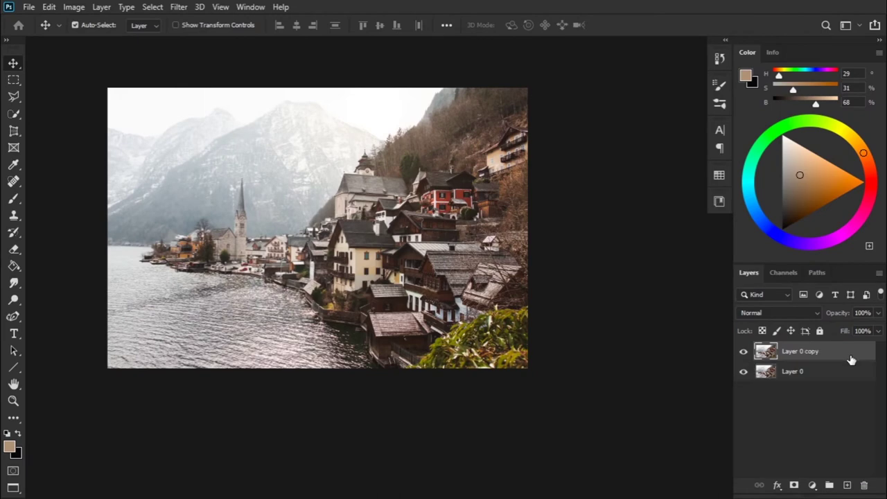
right_click(851, 360)
left_click(735, 181)
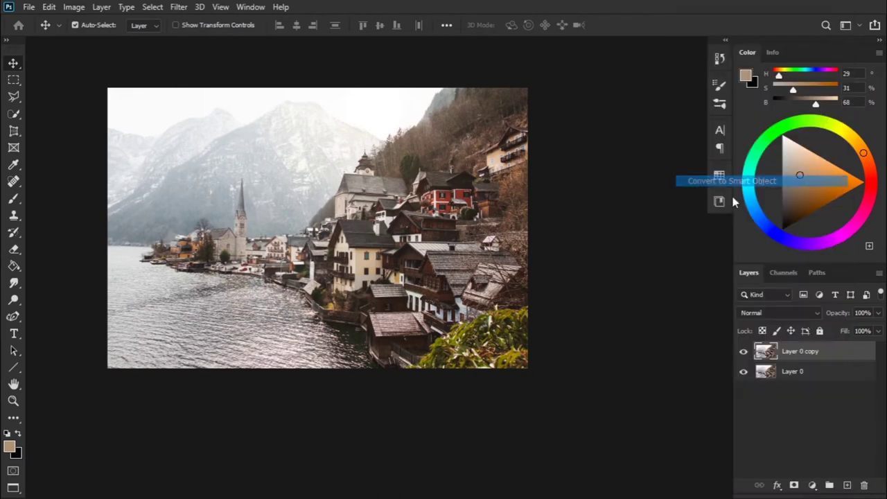
left_click(179, 7)
left_click(231, 95)
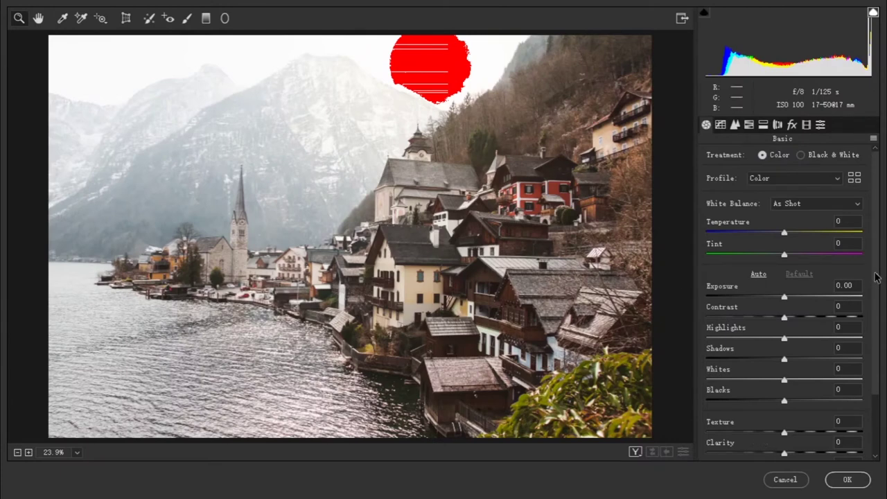
Set Highlights -41, Whites -36, Shadows -10 and Blacks -6 in the Basic panel
scroll(875, 281, "down", 1)
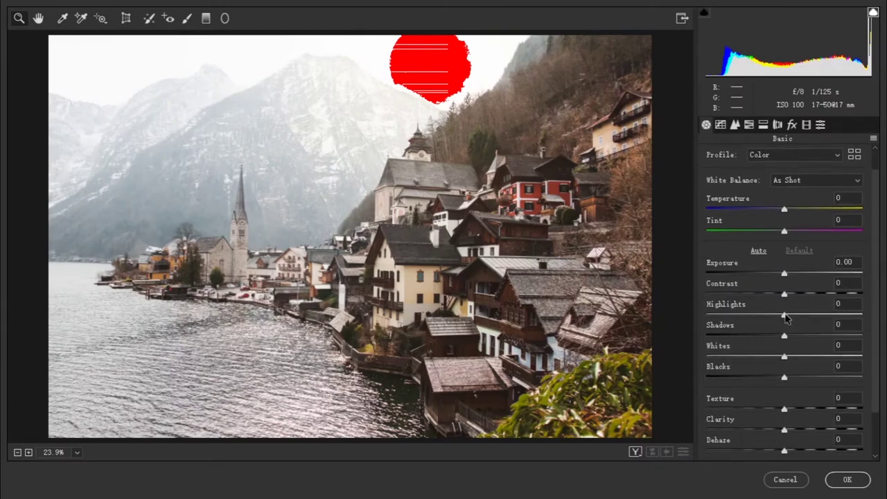
mouse_move(786, 317)
left_mouse_down()
mouse_move(752, 316)
mouse_move(762, 336)
mouse_move(778, 339)
left_mouse_up()
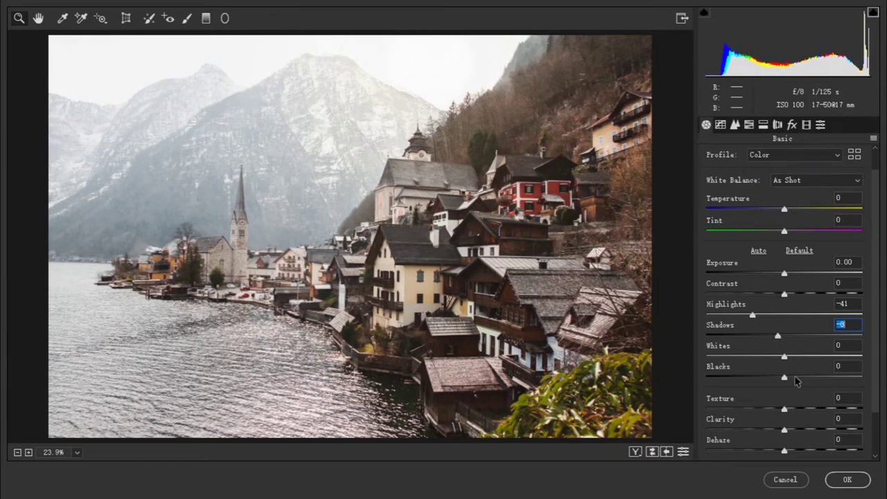
mouse_move(786, 380)
left_mouse_down()
mouse_move(757, 382)
mouse_move(800, 356)
mouse_move(756, 357)
mouse_move(781, 380)
mouse_move(758, 359)
left_mouse_up()
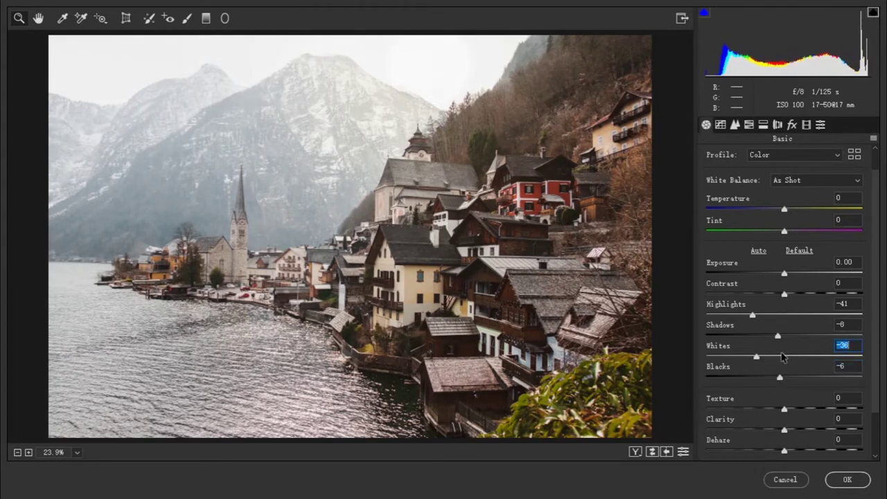
left_click_drag(778, 340, 777, 340)
left_click_drag(785, 213, 796, 231)
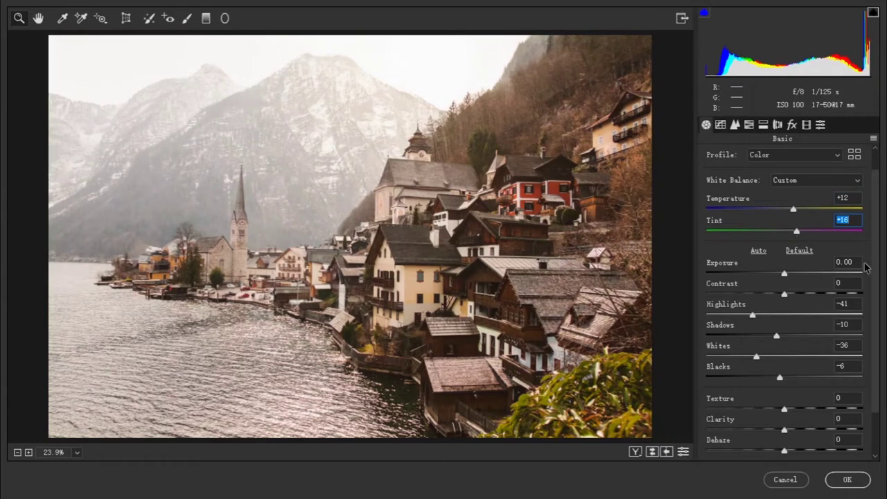
Lower the exposure and add Clarity +25 and Vibrance +12 in the Basic panel
left_click_drag(784, 274, 787, 297)
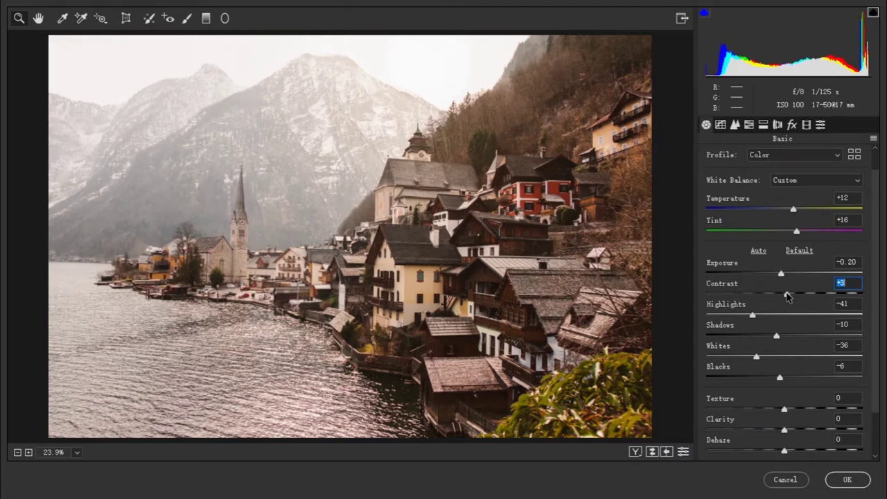
left_click_drag(874, 329, 881, 445)
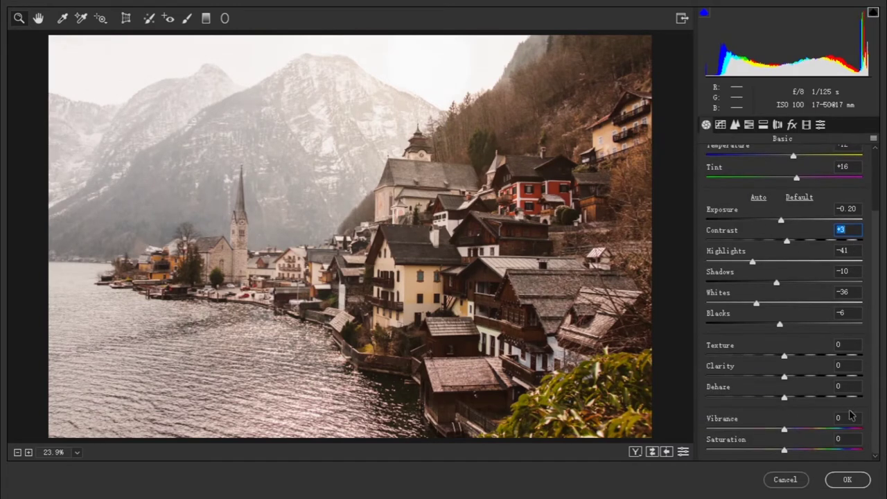
left_click_drag(785, 377, 805, 376)
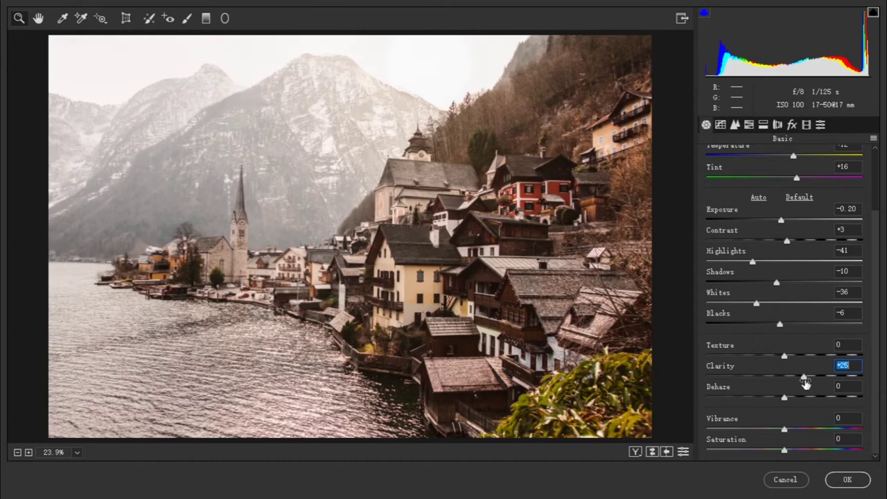
left_click_drag(786, 430, 794, 432)
Reset Contrast to 0, set Exposure to -0.35, and compare the adjustments against defaults
scroll(875, 332, "up", 2)
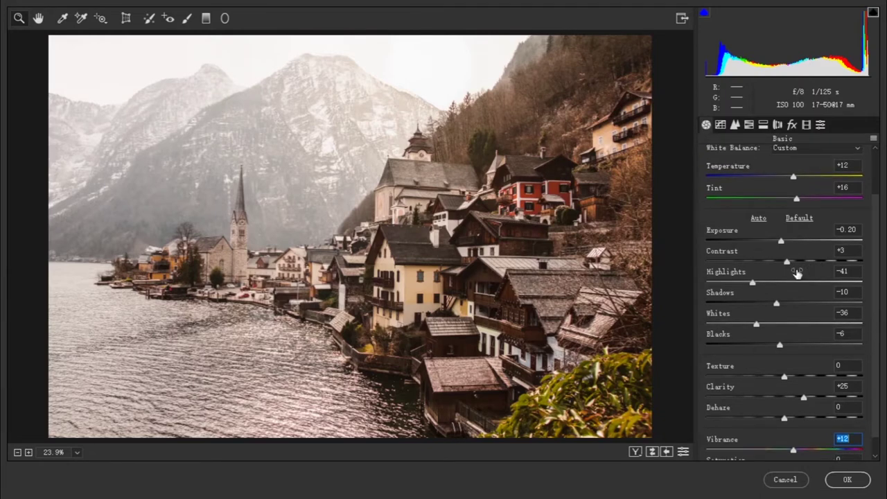
left_click_drag(787, 262, 795, 263)
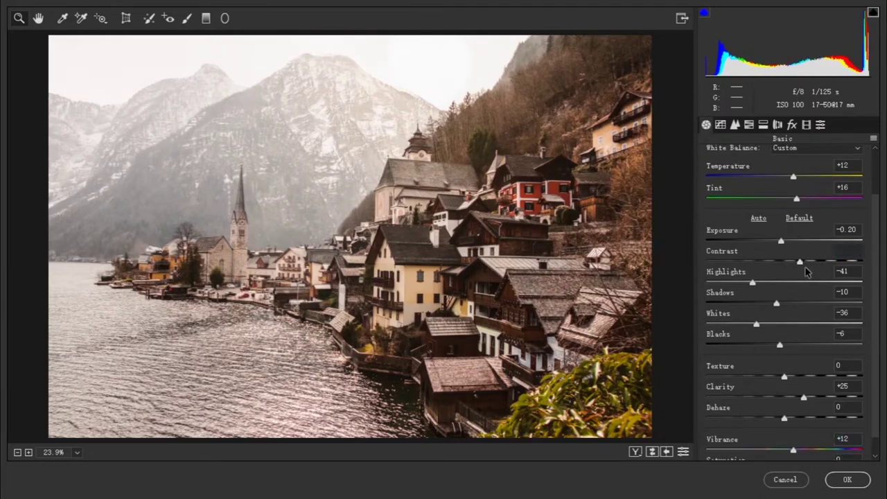
key("Down")
key("Down")
key("Down")
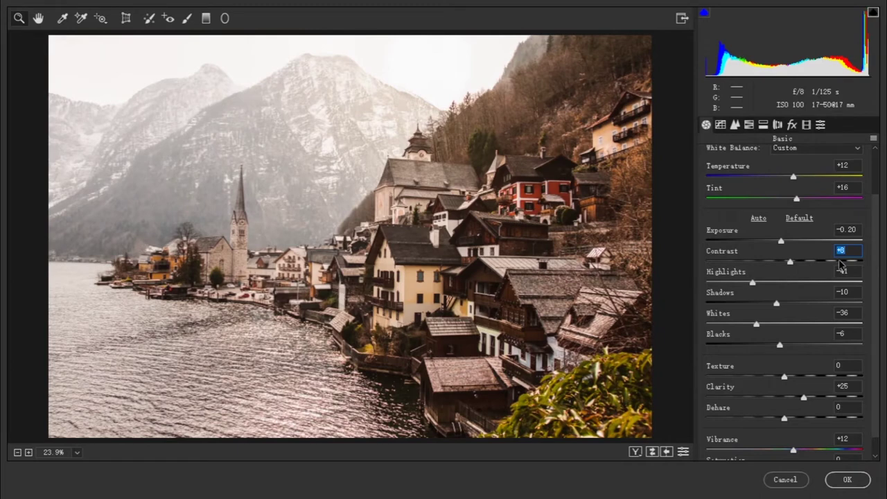
double_click(791, 262)
left_click_drag(781, 241, 779, 243)
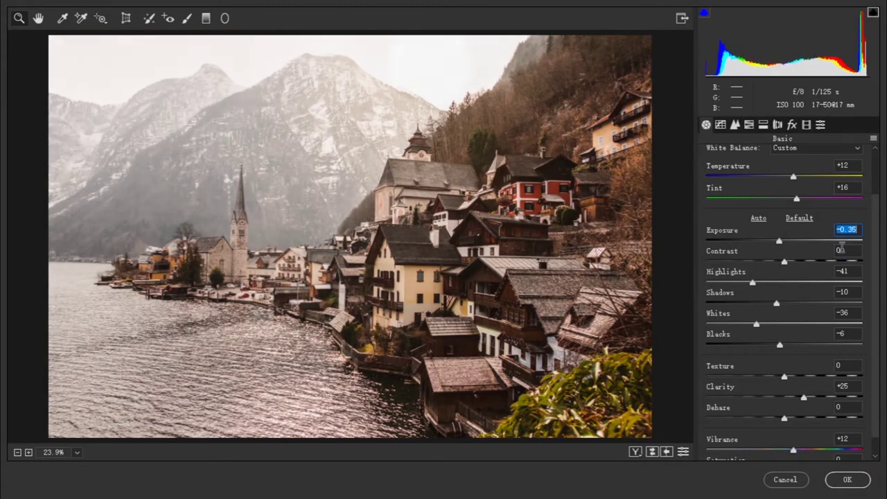
scroll(877, 298, "down", 1)
scroll(878, 317, "down", 1)
scroll(879, 208, "up", 4)
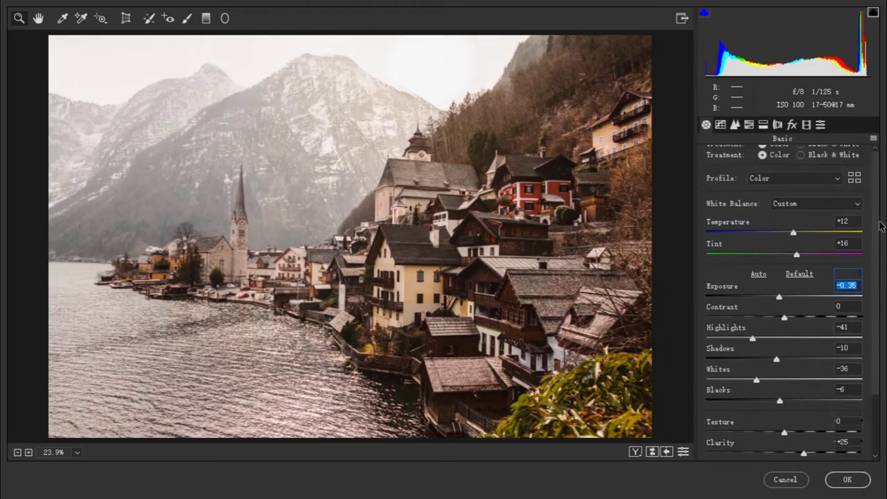
left_click(683, 454)
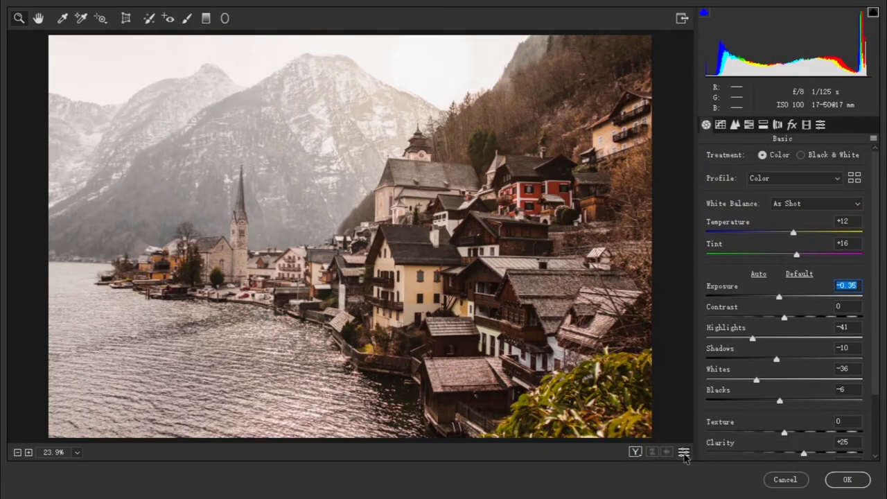
left_click(683, 454)
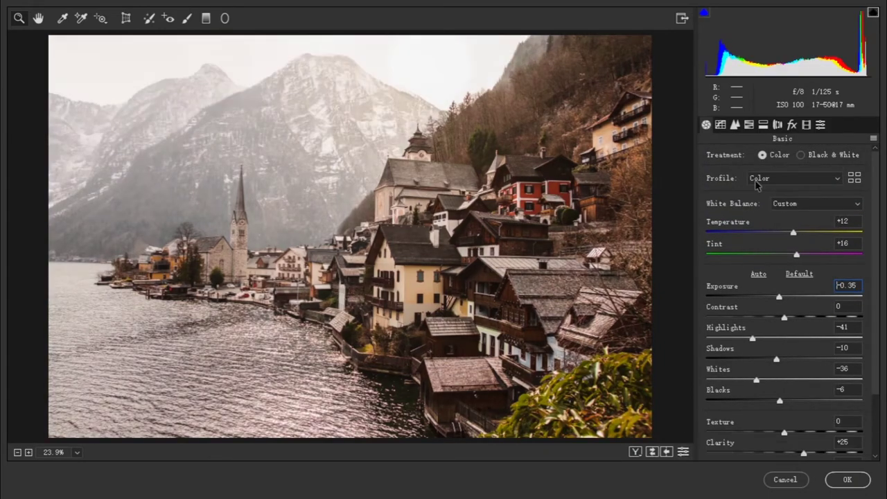
In HSL, shift the Yellows hue to +67 and lower Yellows saturation to -35
left_click(749, 125)
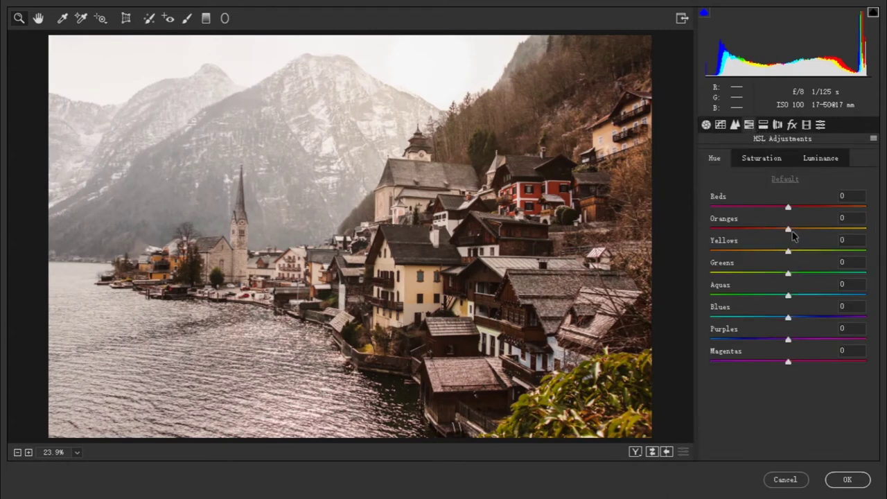
mouse_move(788, 252)
left_mouse_down()
mouse_move(739, 251)
mouse_move(857, 273)
mouse_move(843, 272)
left_mouse_up()
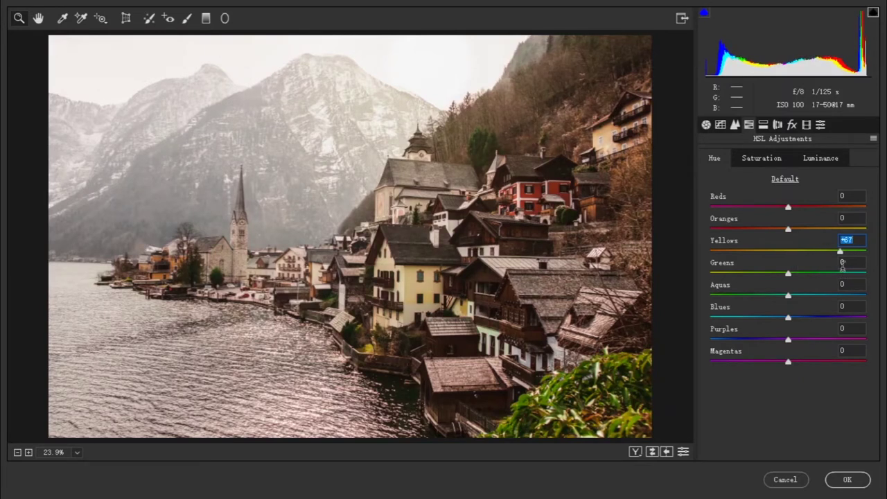
left_click(765, 161)
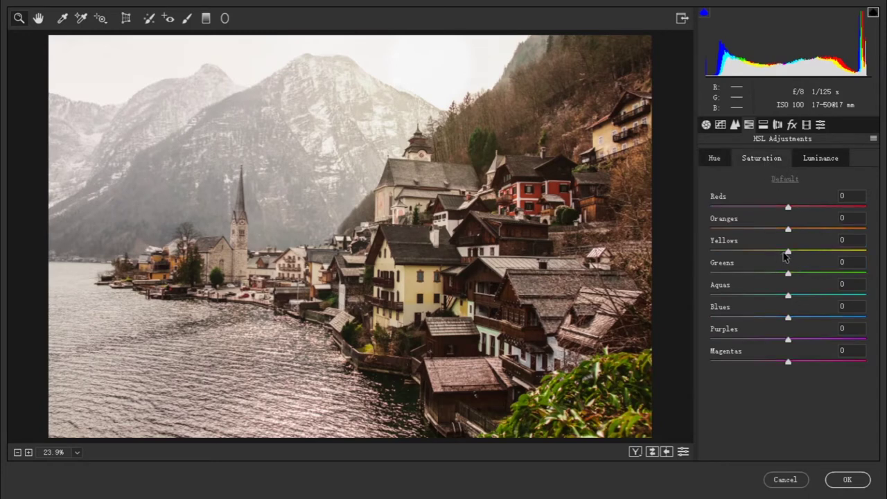
left_click_drag(786, 256, 759, 256)
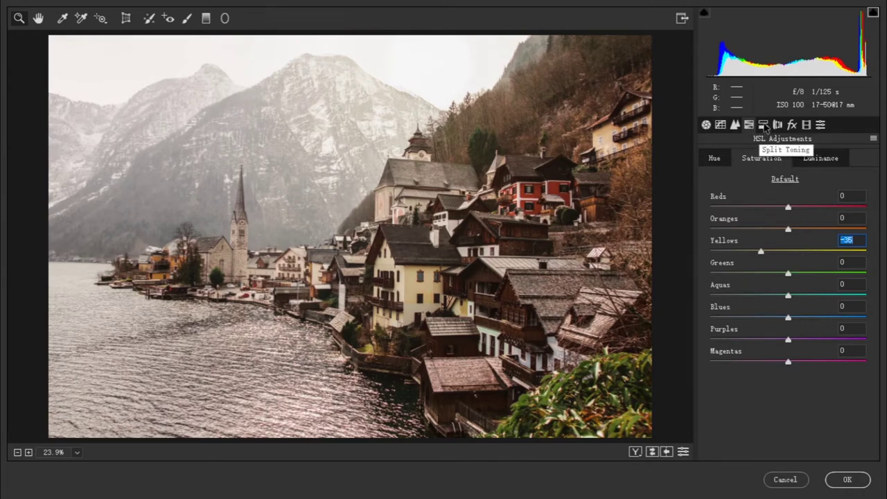
Split-tone highlights to hue 167 / saturation 11, shadows to hue 69 / saturation 8, balance -8
left_click(764, 124)
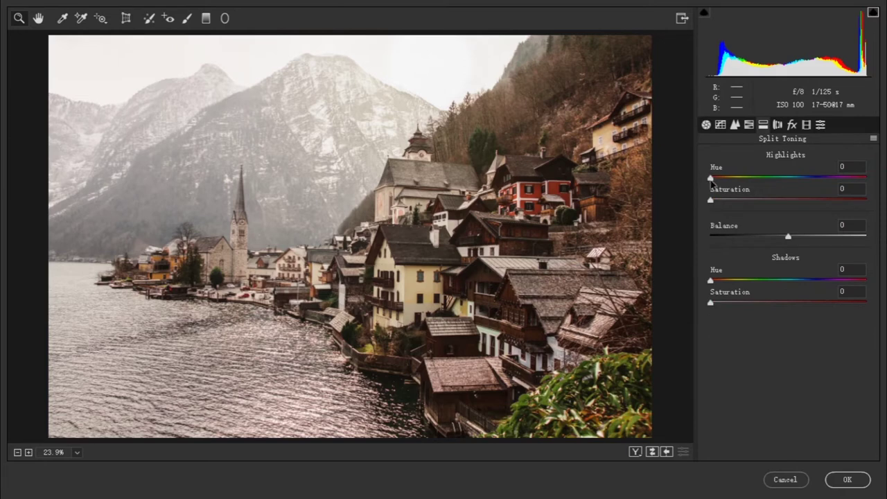
left_click_drag(710, 178, 783, 199)
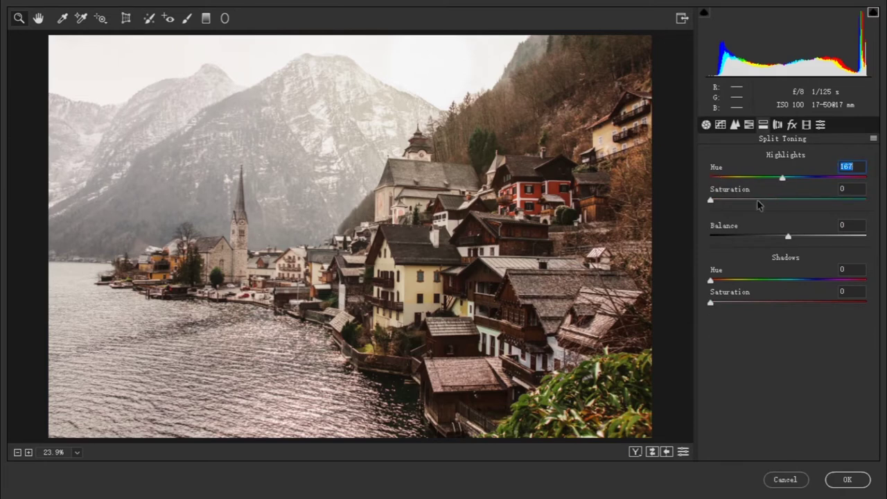
left_click_drag(711, 200, 729, 208)
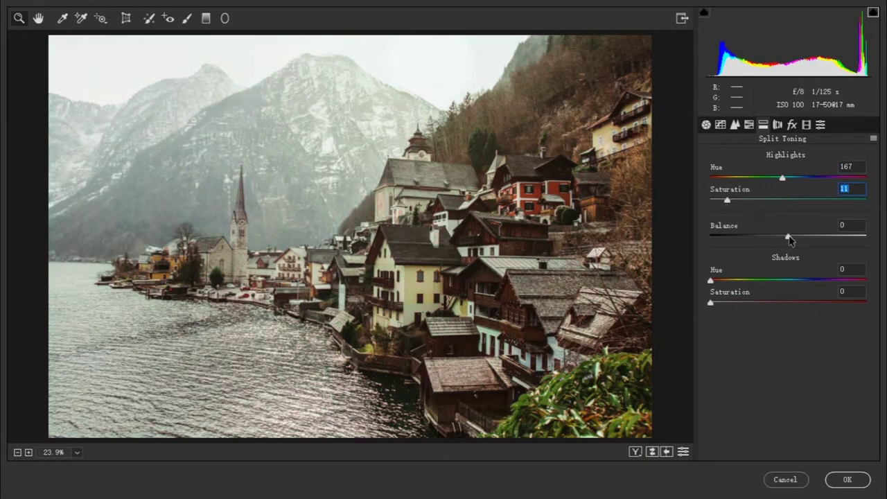
mouse_move(712, 281)
left_mouse_down()
mouse_move(745, 294)
mouse_move(725, 310)
left_mouse_up()
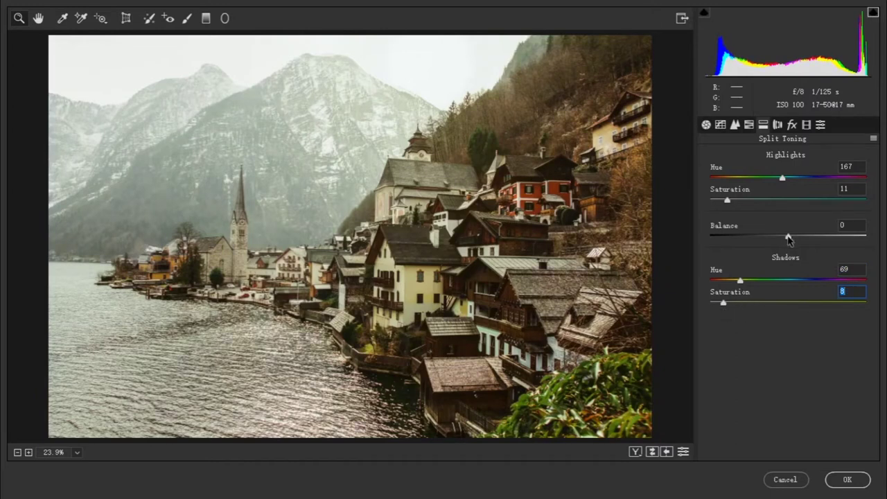
left_click_drag(789, 239, 782, 239)
Desaturate the yellows further and set the Yellows hue to +21
left_click(748, 126)
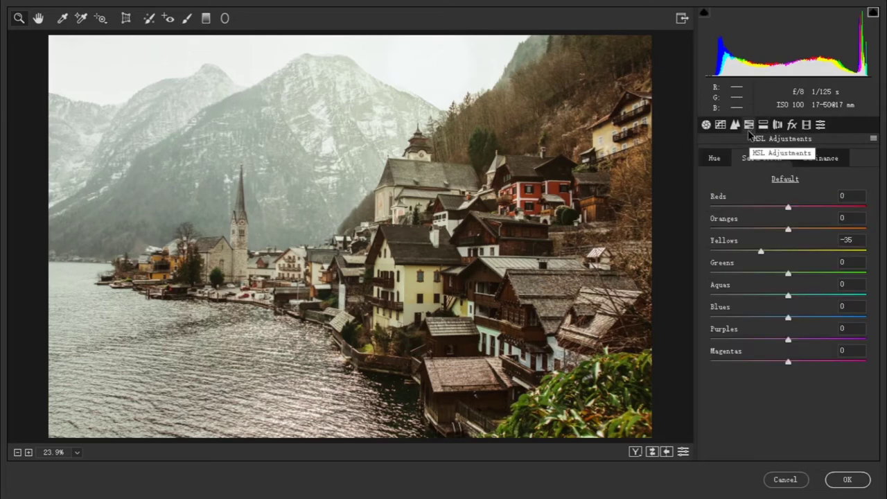
left_click_drag(761, 254, 751, 254)
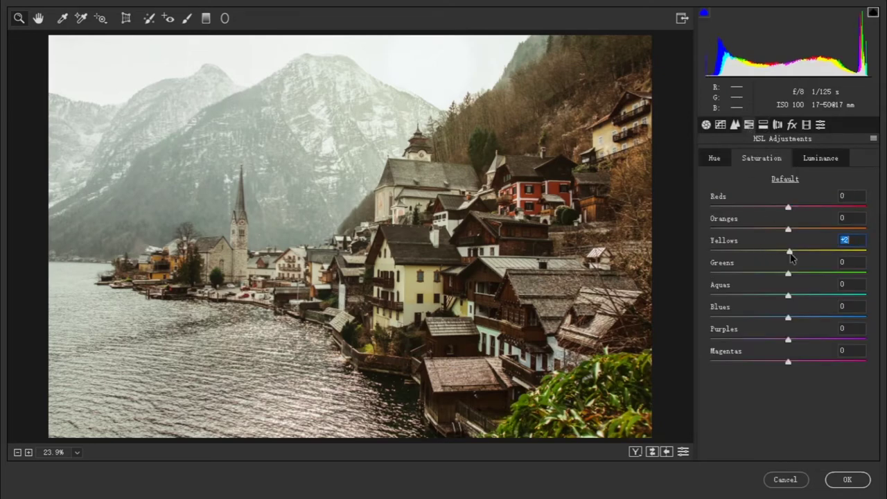
left_click(715, 160)
mouse_move(843, 252)
left_mouse_down()
mouse_move(852, 255)
mouse_move(761, 268)
mouse_move(854, 276)
mouse_move(740, 284)
mouse_move(845, 291)
mouse_move(794, 298)
left_mouse_up()
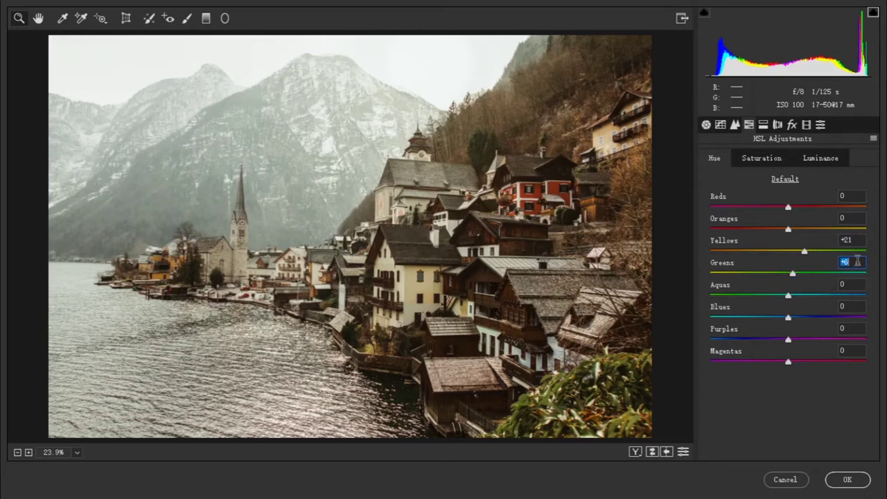
type("0")
Set the Reds hue to -23, compare against defaults, and apply the Camera Raw Filter
mouse_move(789, 212)
left_mouse_down()
mouse_move(832, 214)
mouse_move(764, 212)
mouse_move(770, 218)
left_mouse_up()
left_click_drag(767, 219, 774, 220)
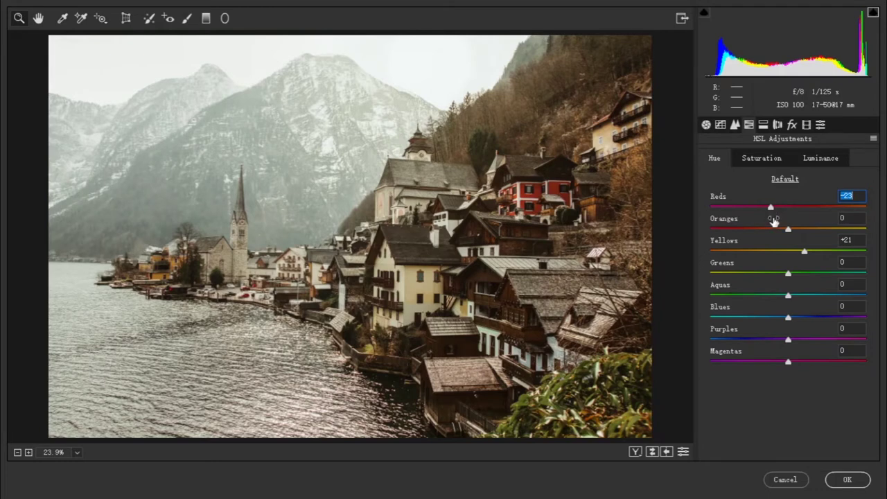
left_click(683, 452)
left_click(683, 452)
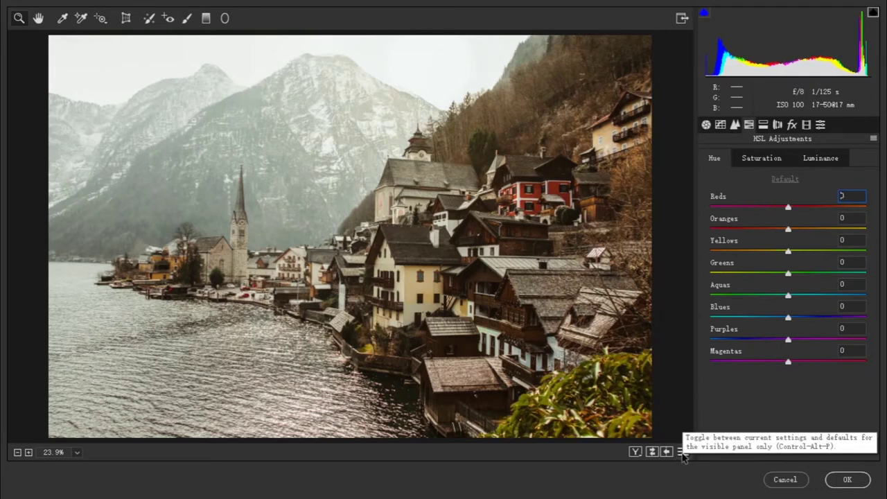
left_click(684, 452)
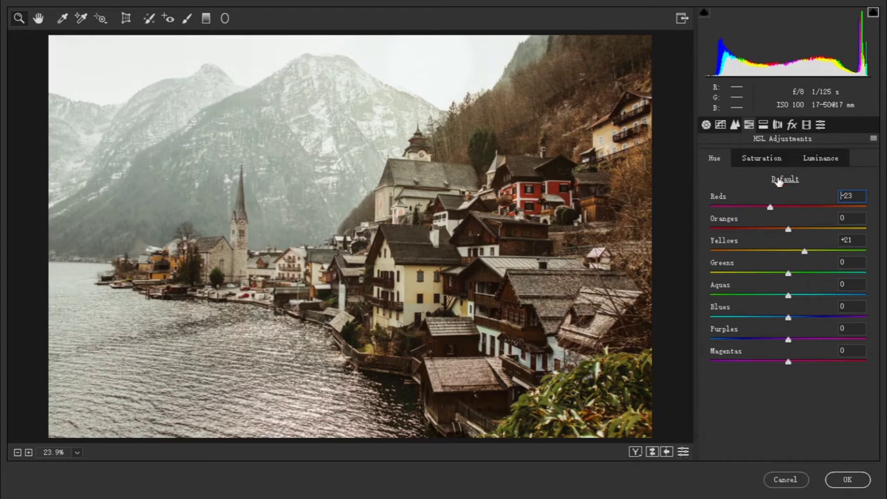
left_click(846, 480)
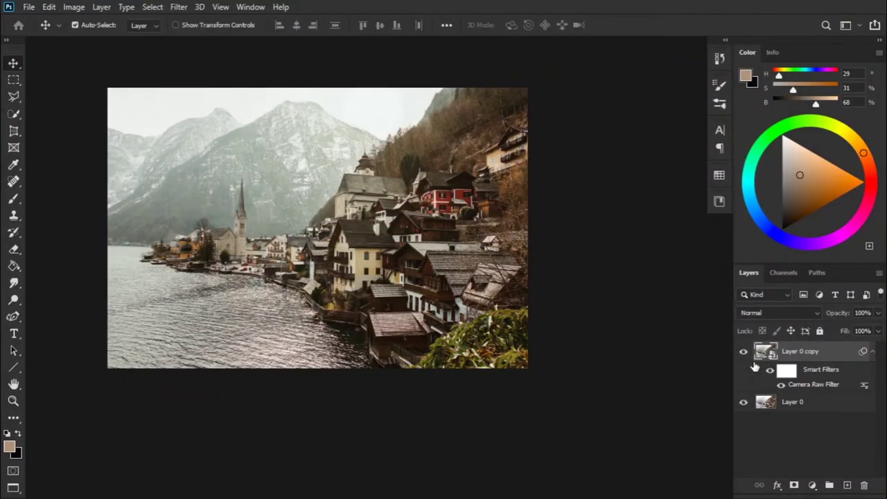
Compare the photo with the smart filter hidden, then add a layer group named 'dodge&burn'
left_click(769, 371)
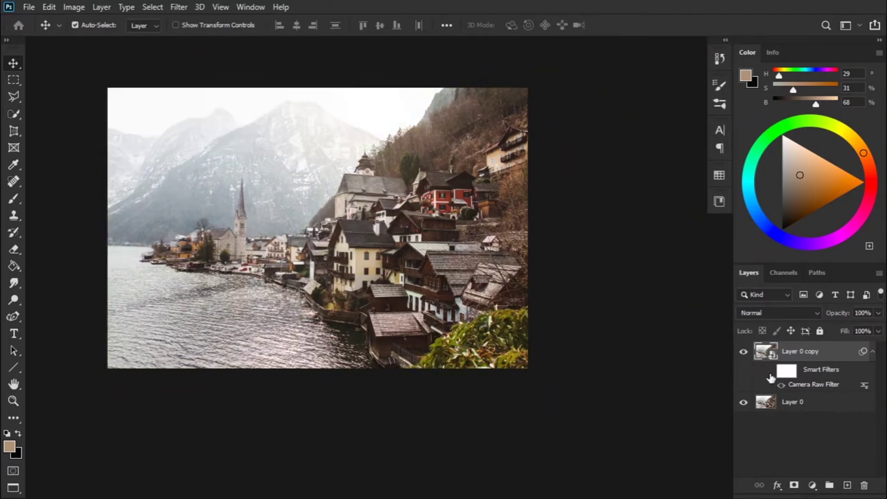
left_click(769, 372)
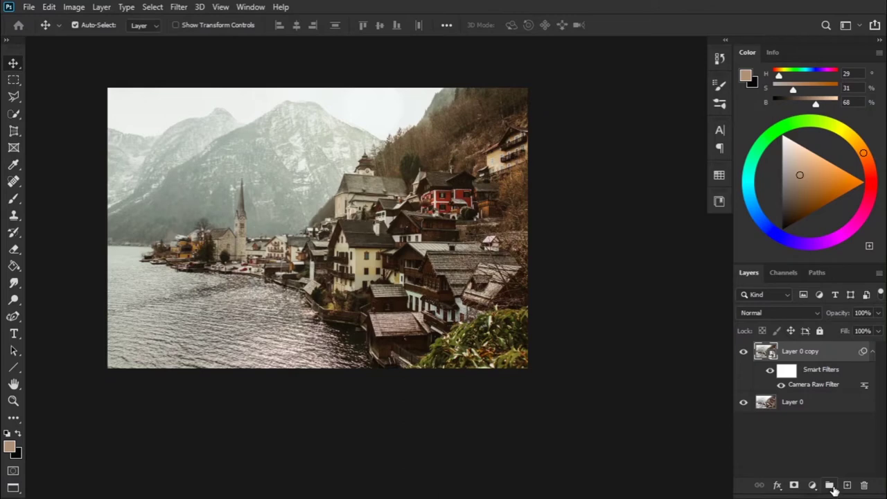
left_click(830, 485)
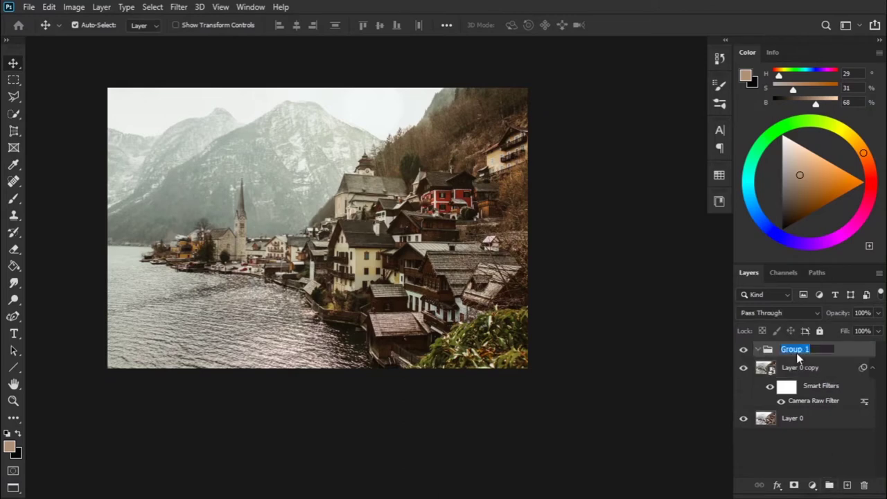
type("dodge&burn")
key("Return")
Add a Curves adjustment layer with the curve pulled down to darken the image
left_click(815, 484)
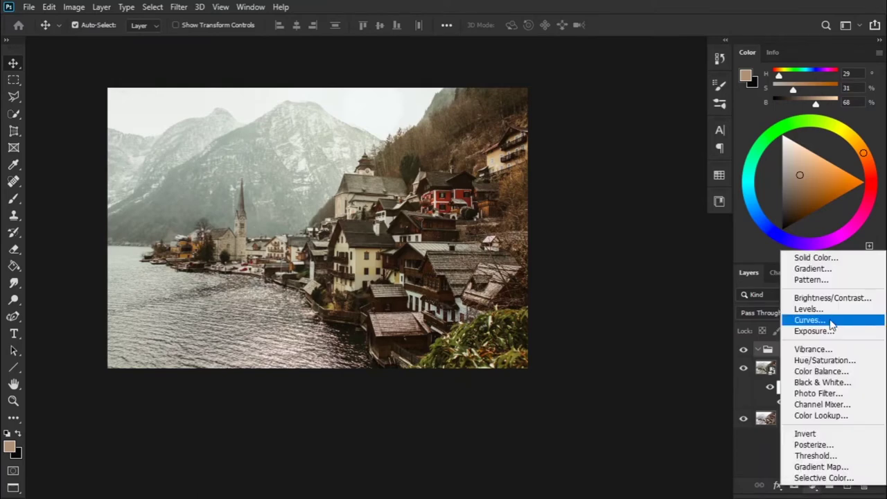
left_click(808, 320)
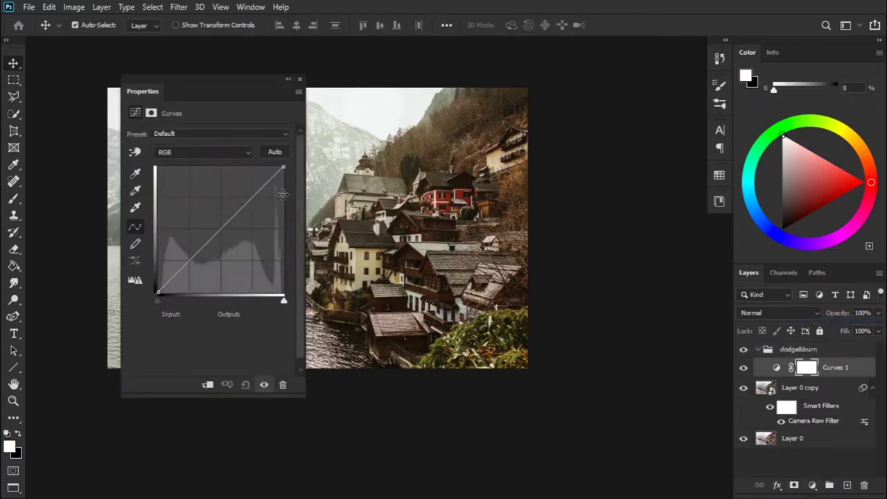
left_click_drag(208, 247, 207, 266)
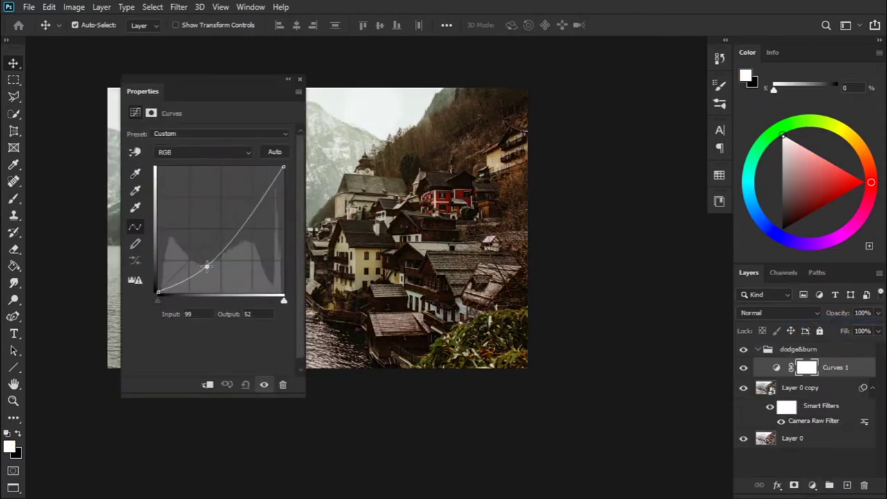
left_click(299, 79)
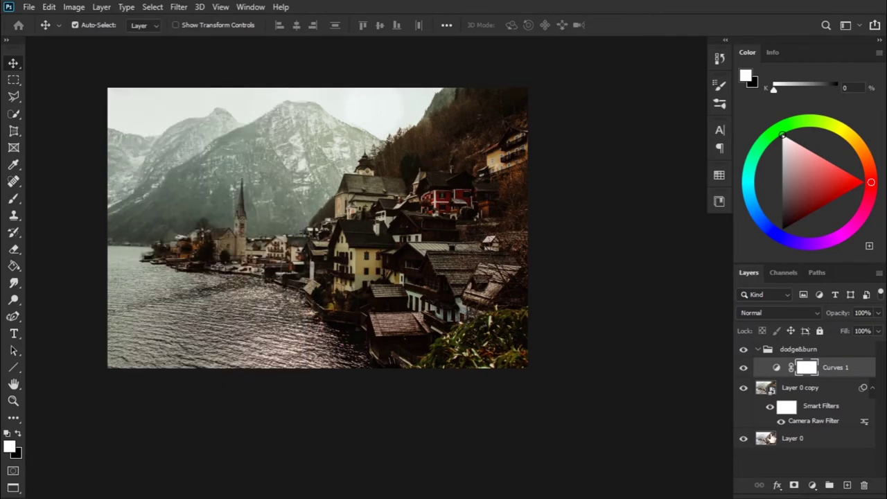
Rename the Curves layer 'burn' and invert its mask to black to hide the darkening
double_click(836, 368)
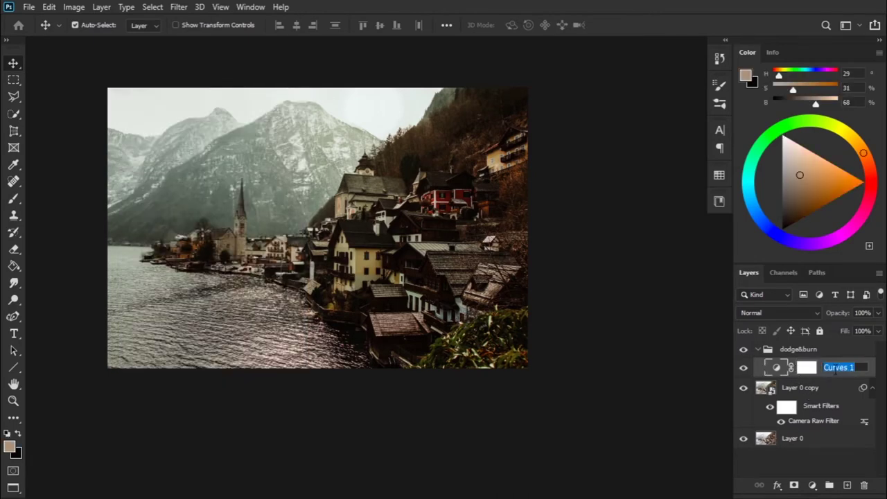
type("burn")
key("Return")
key("d")
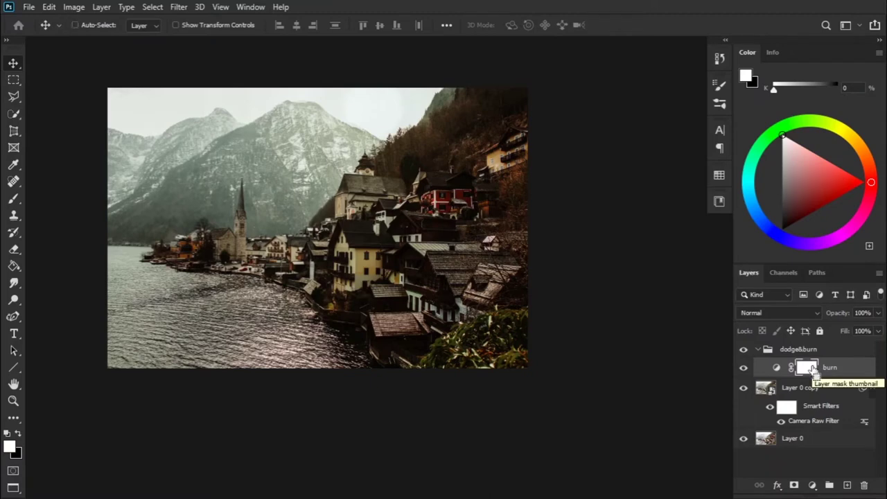
key("ctrl+i")
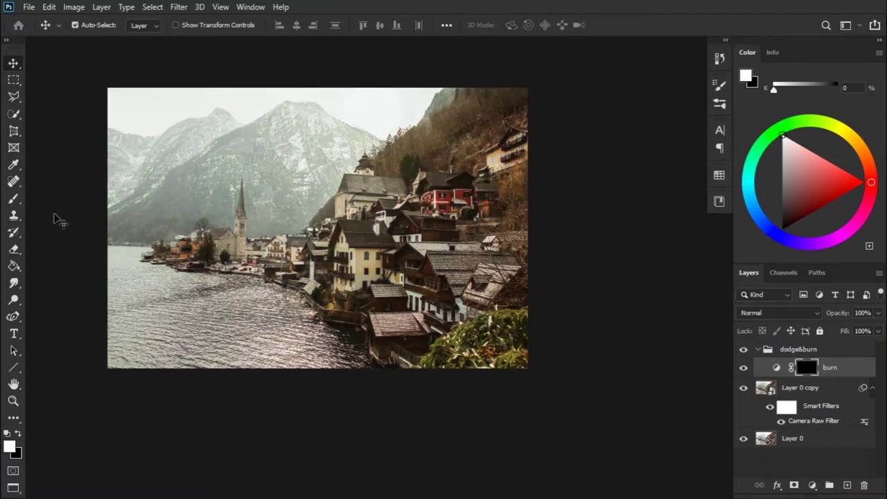
Paint white at 9% brush flow on the burn mask over the left mountains and shoreline
left_click(15, 200)
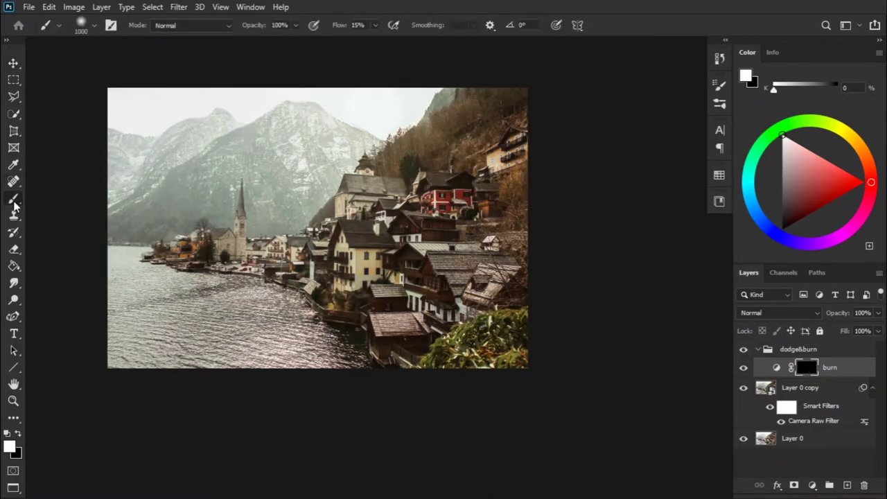
left_click(18, 435)
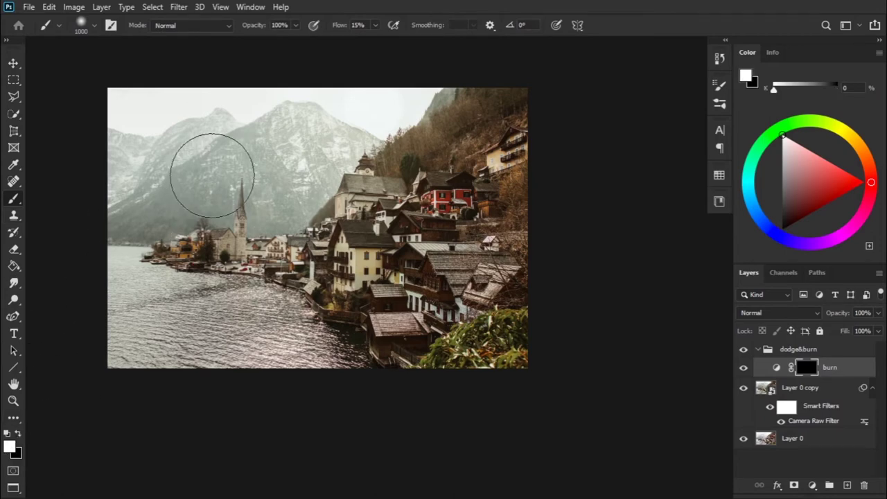
left_click_drag(343, 30, 338, 31)
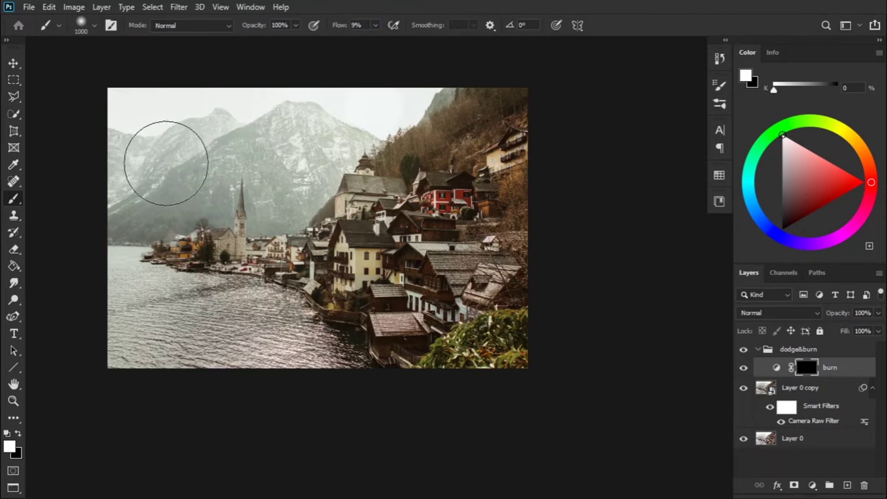
left_click_drag(317, 135, 233, 134)
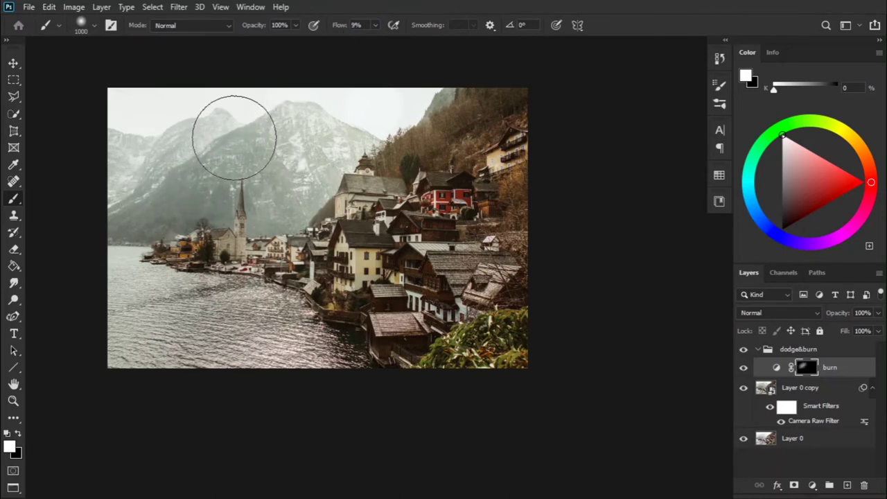
mouse_move(173, 205)
left_mouse_down()
mouse_move(254, 178)
mouse_move(331, 129)
mouse_move(237, 198)
mouse_move(183, 260)
mouse_move(139, 238)
mouse_move(152, 134)
mouse_move(192, 169)
mouse_move(285, 167)
mouse_move(319, 123)
mouse_move(274, 188)
mouse_move(208, 253)
mouse_move(161, 279)
mouse_move(166, 212)
mouse_move(139, 218)
left_mouse_up()
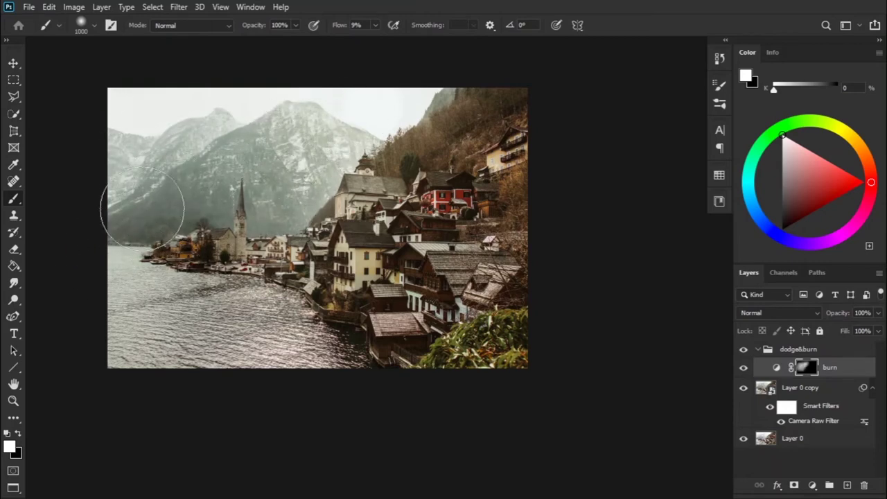
Compare the burn layer on and off, then lower its opacity to 83%
left_click(744, 368)
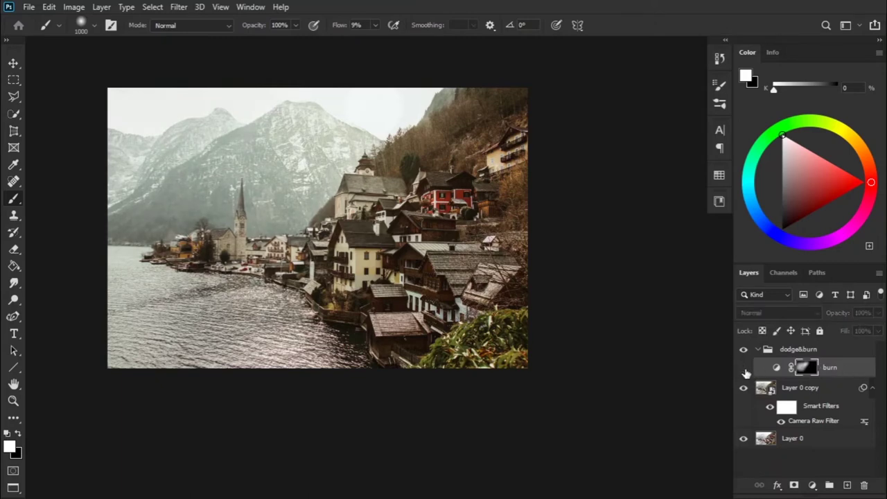
left_click(745, 369)
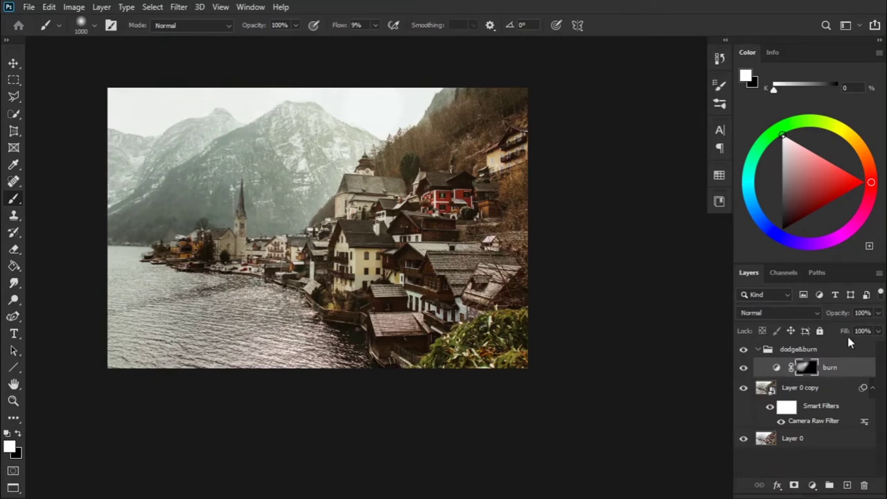
left_click_drag(846, 316, 832, 317)
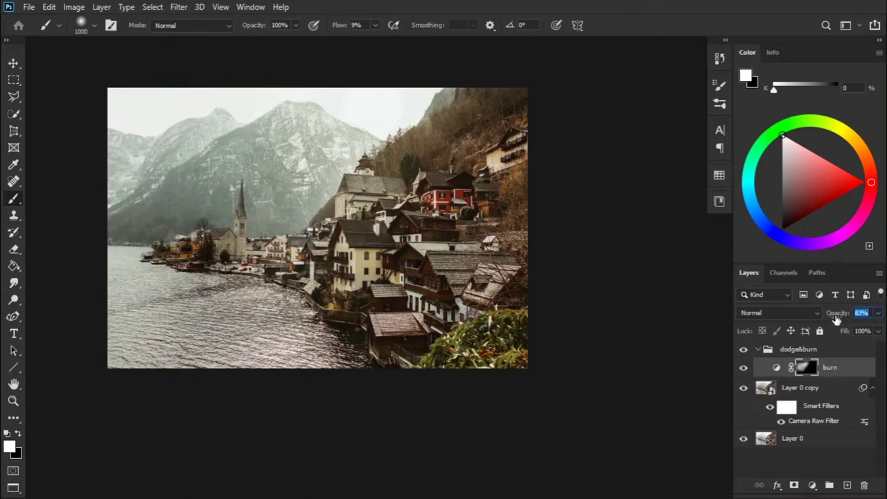
Reshape the burn curve with extra upper and lower points into a stronger darkening S-bend
double_click(777, 368)
left_click_drag(218, 87, 595, 124)
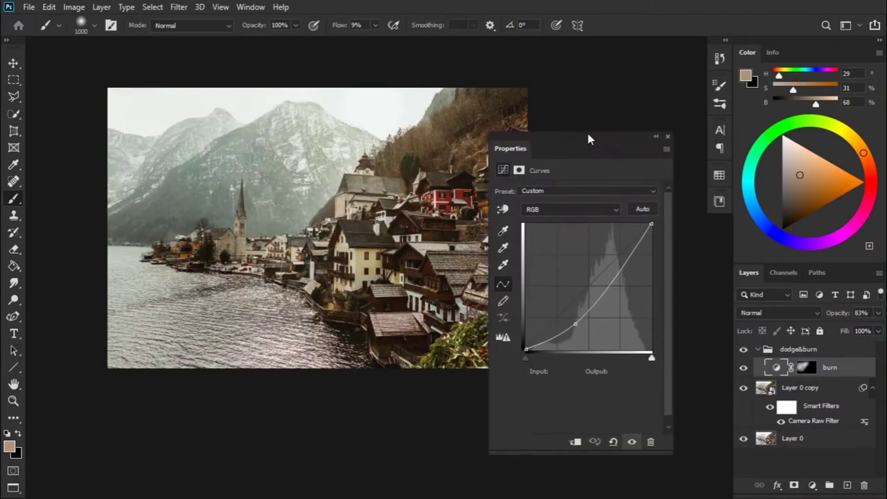
left_click_drag(584, 304, 582, 314)
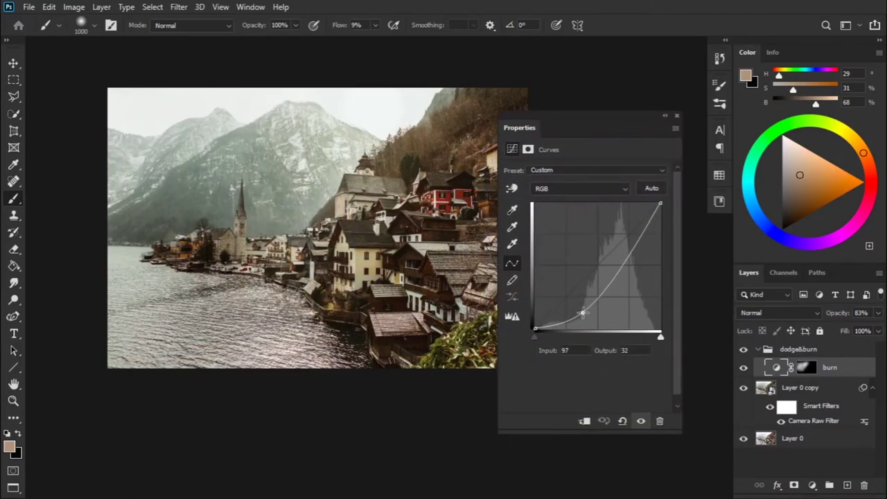
mouse_move(627, 256)
left_mouse_down()
mouse_move(604, 258)
mouse_move(621, 263)
left_mouse_up()
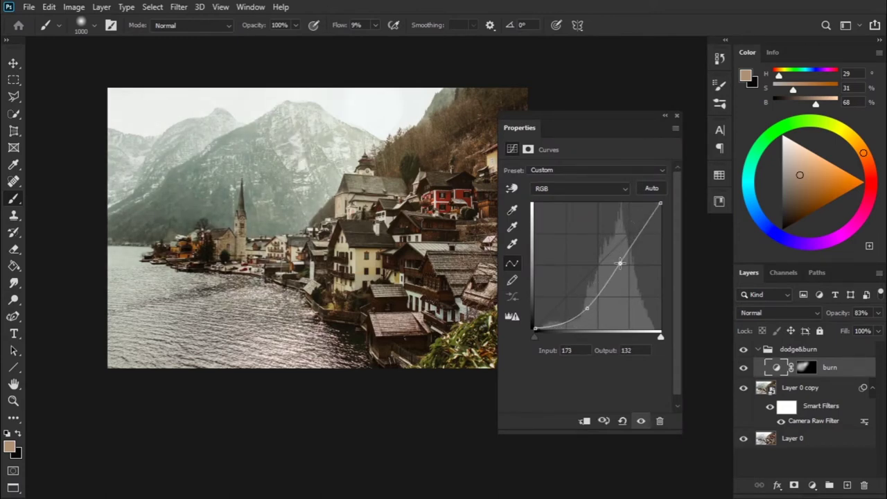
left_click_drag(586, 310, 578, 303)
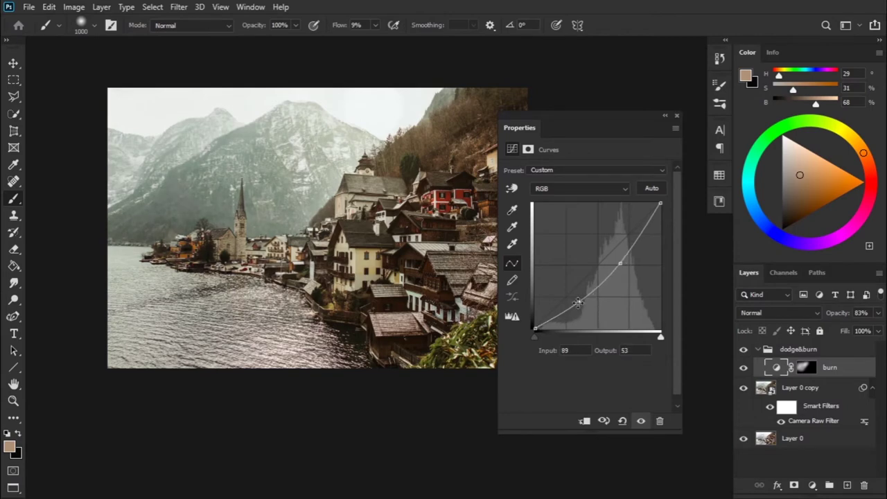
left_click(678, 116)
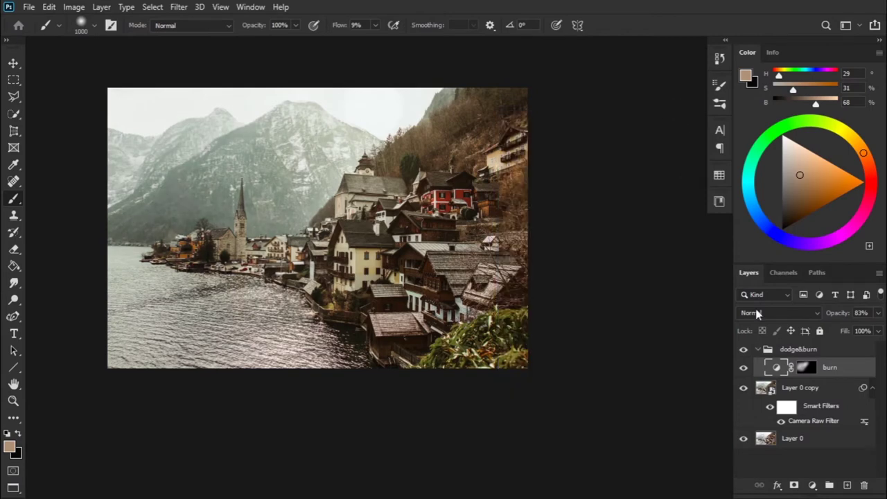
Set the burn layer's blend mode to Luminosity, comparing the image with and without it
left_click(744, 368)
left_click(793, 317)
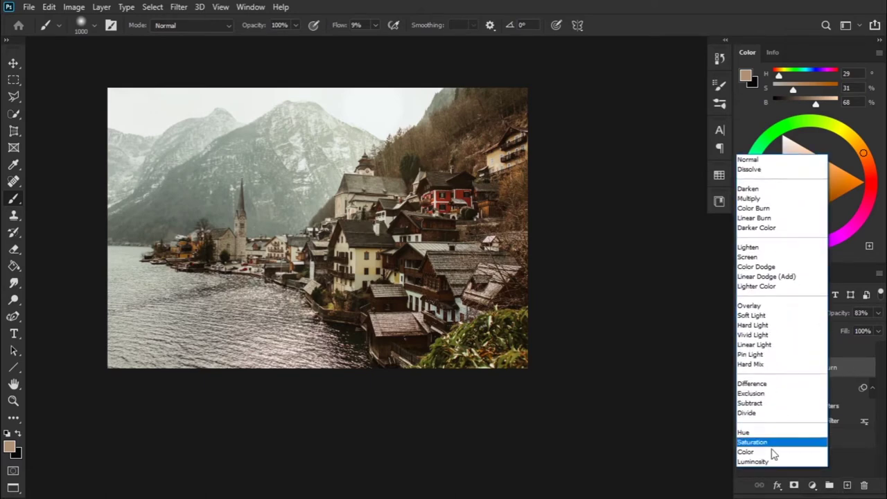
left_click(772, 461)
left_click(744, 369)
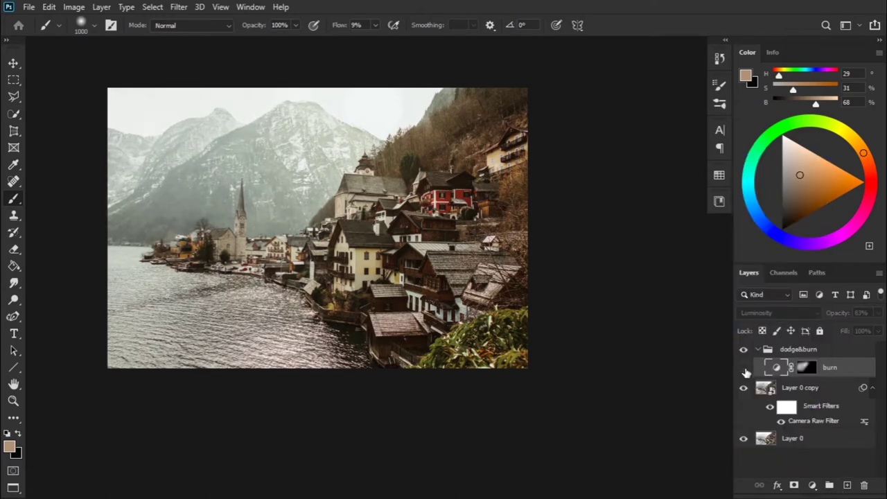
Add a Curves adjustment layer with an upward curve point that brightens the image
left_click(813, 485)
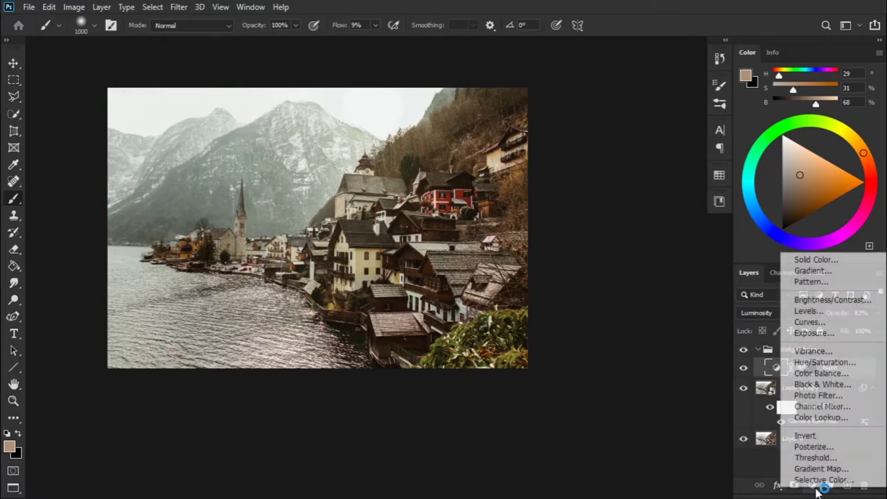
left_click(845, 323)
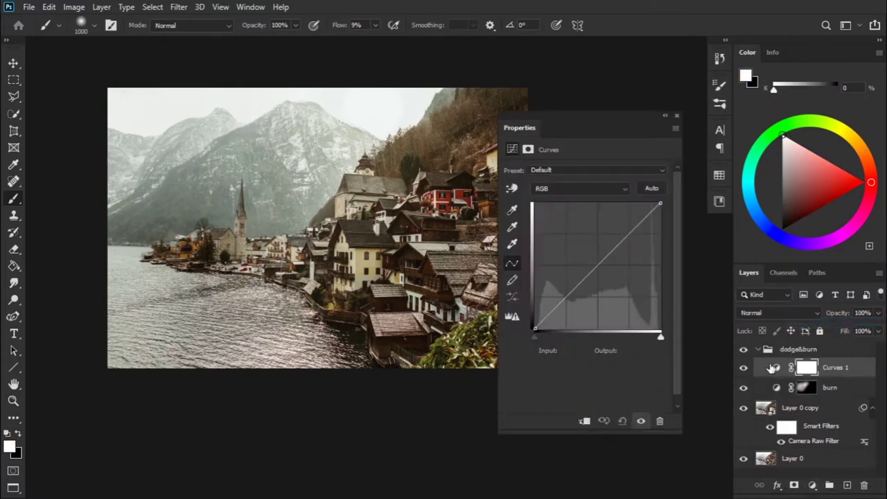
mouse_move(608, 254)
left_mouse_down()
mouse_move(603, 237)
mouse_move(613, 230)
left_mouse_up()
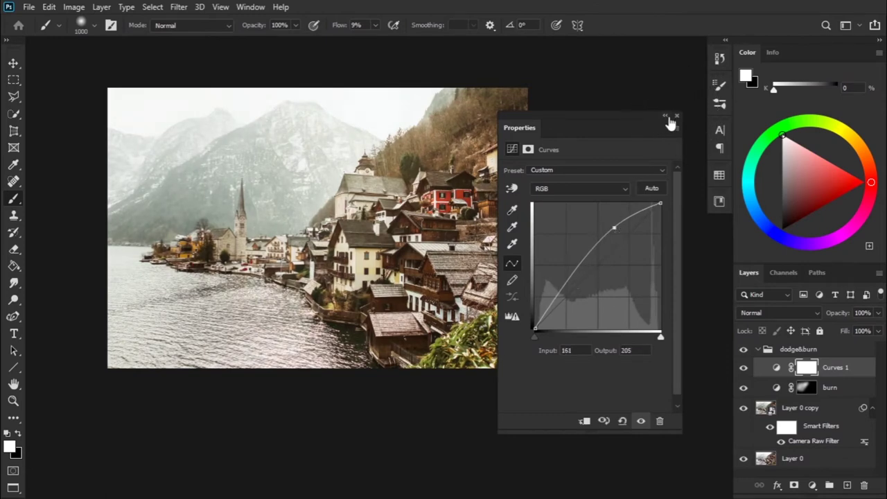
left_click(678, 116)
Set the curves layer to Luminosity, invert its mask to black, and rename it dodge
left_click(792, 314)
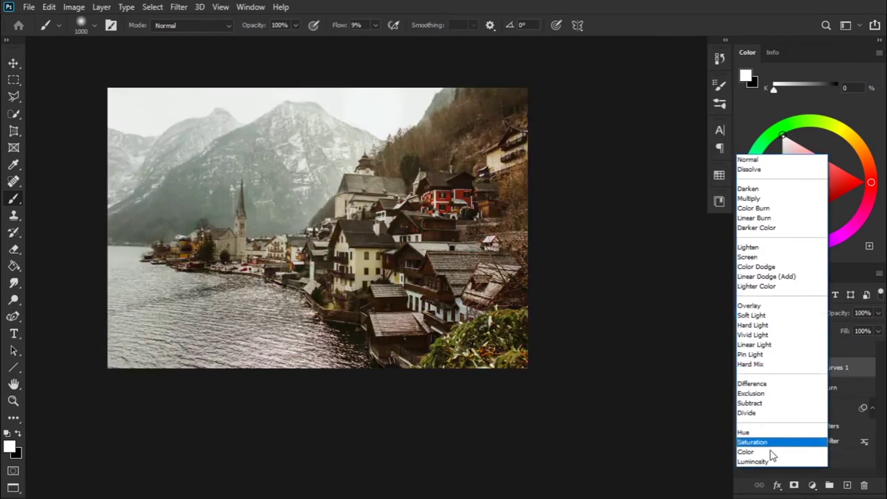
left_click(767, 462)
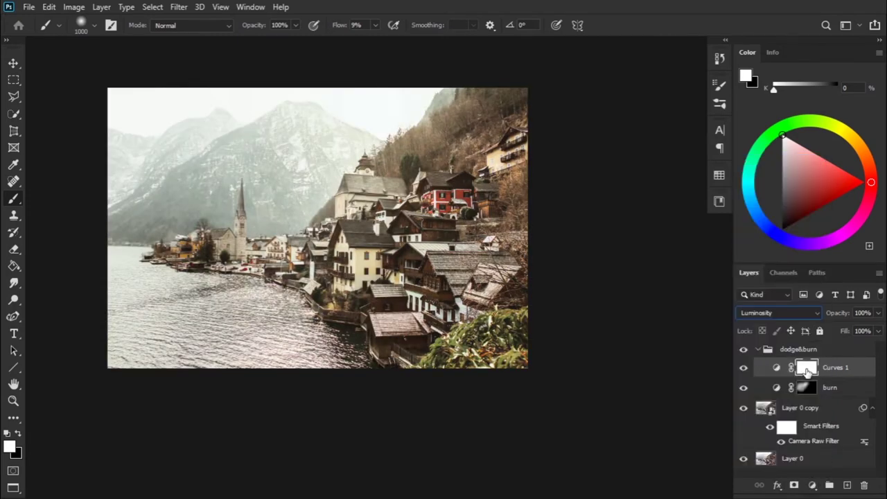
key("ctrl+i")
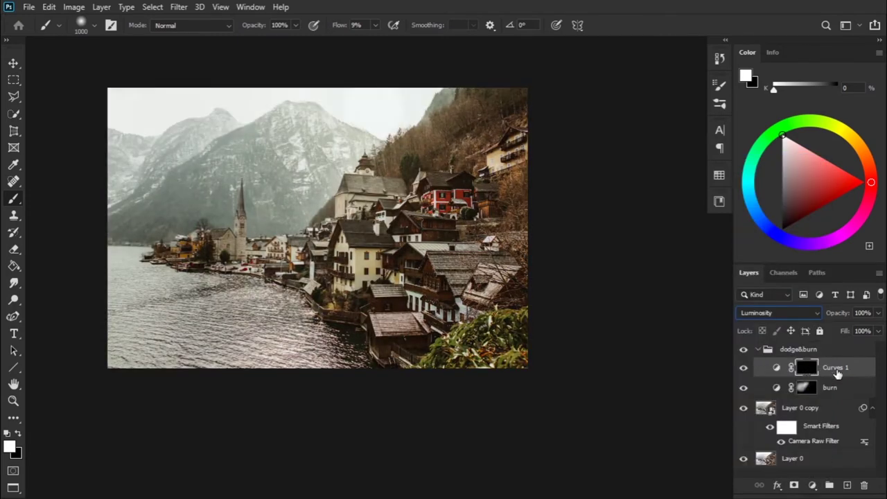
double_click(835, 368)
type("dge")
key("Return")
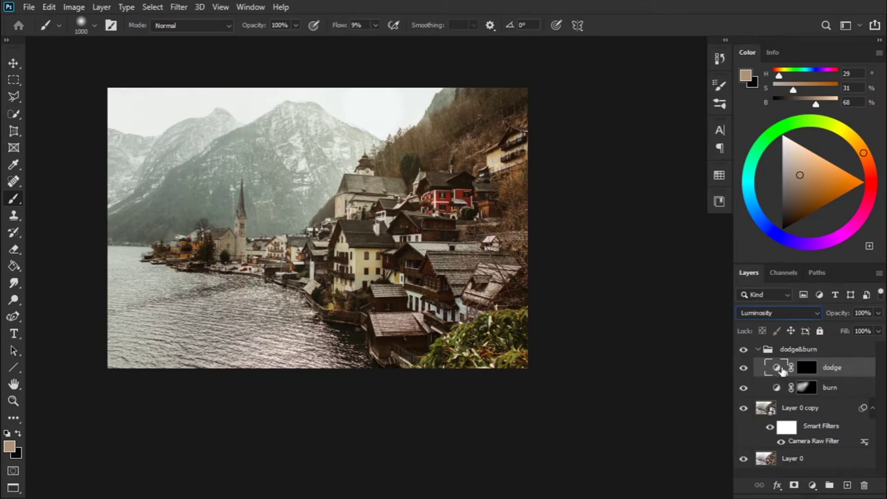
Paint white on the dodge mask over the lower-right houses and across the village
left_click(806, 373)
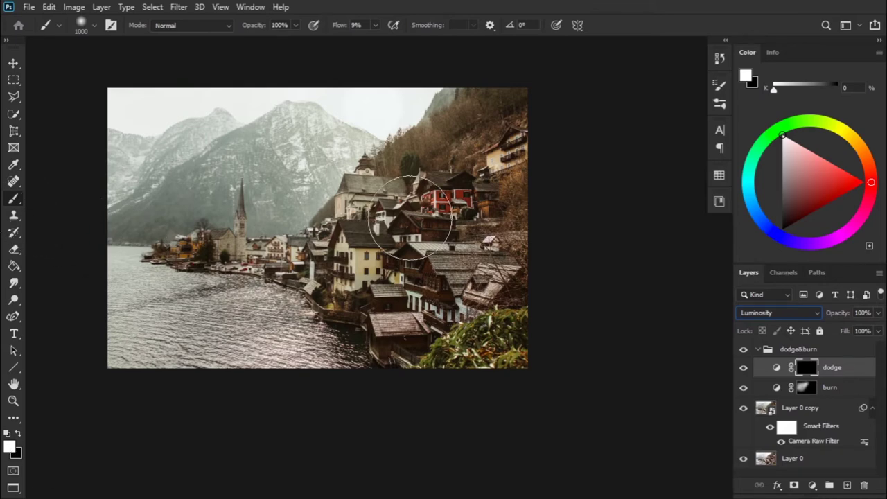
mouse_move(443, 208)
left_mouse_down()
mouse_move(430, 256)
mouse_move(374, 291)
mouse_move(405, 385)
mouse_move(326, 337)
mouse_move(398, 312)
mouse_move(407, 262)
mouse_move(397, 212)
mouse_move(451, 312)
mouse_move(443, 376)
mouse_move(319, 277)
mouse_move(403, 332)
left_mouse_up()
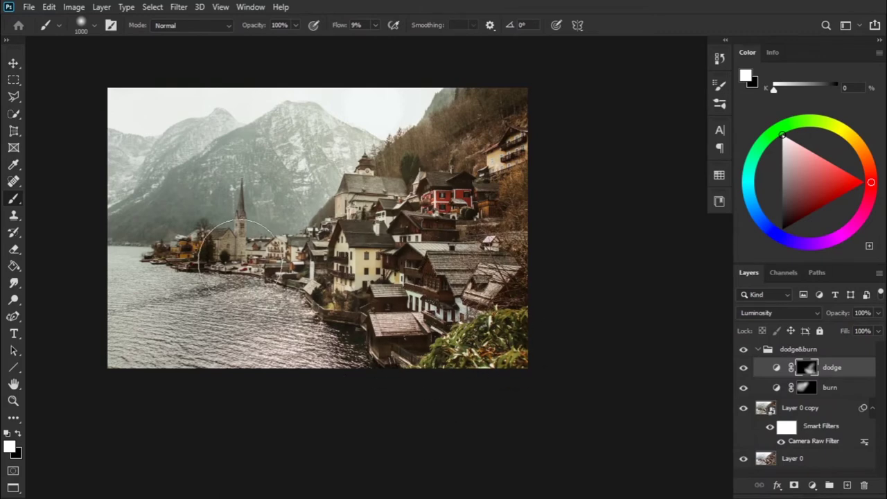
left_click_drag(495, 175, 477, 184)
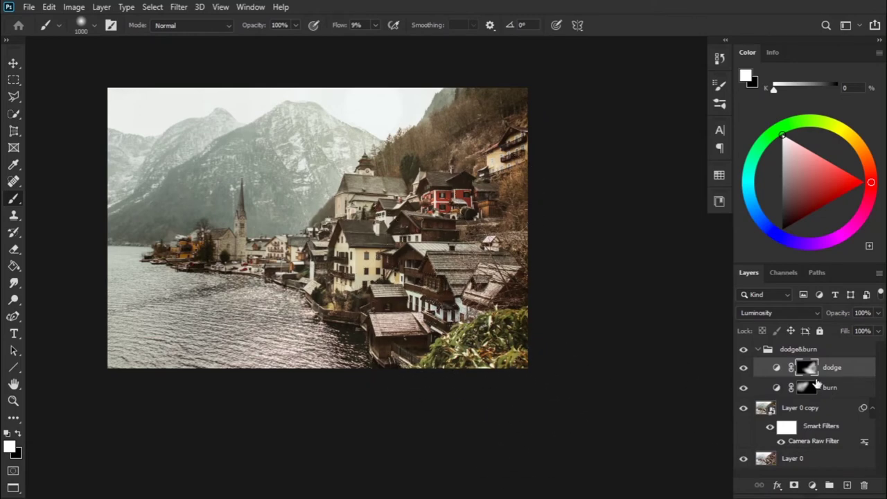
Reshape the dodge curve into an S, mapping input 162 to output 217
double_click(781, 370)
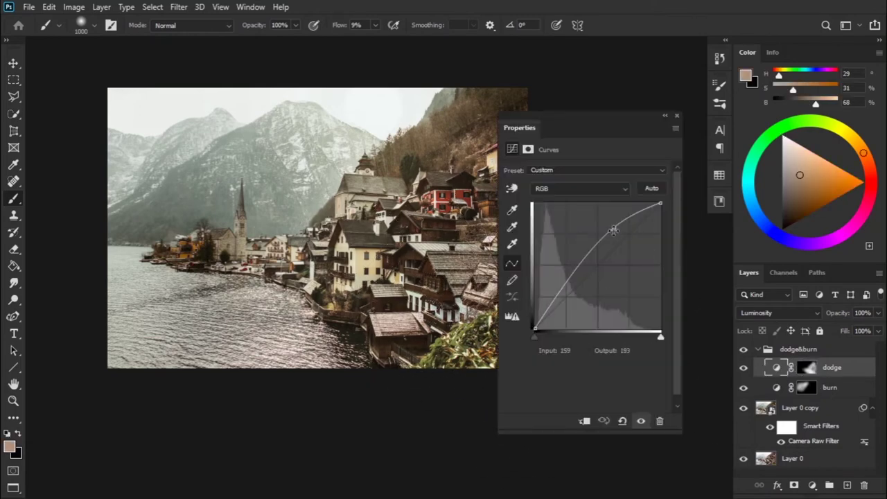
mouse_move(573, 268)
left_mouse_down()
mouse_move(585, 280)
mouse_move(575, 276)
left_mouse_up()
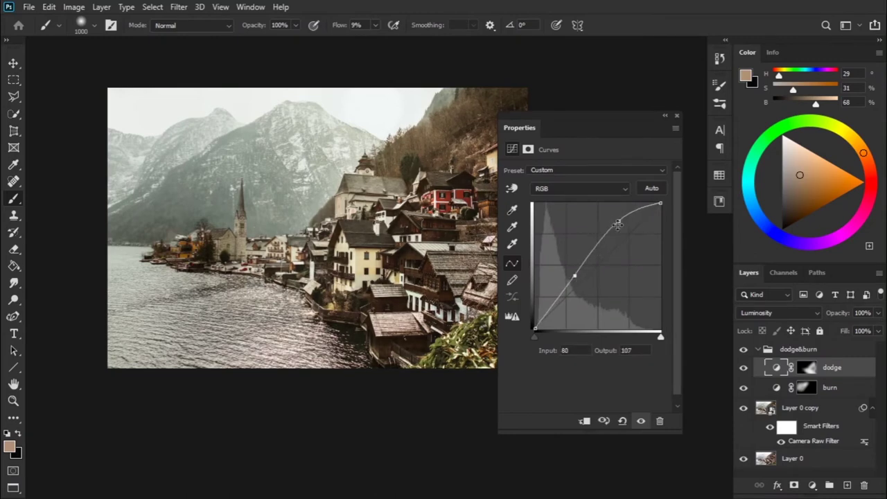
left_click_drag(618, 224, 614, 220)
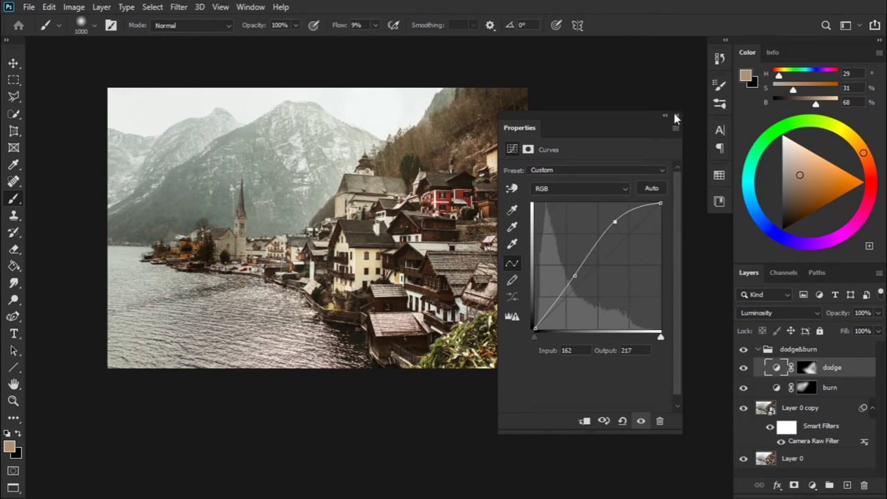
left_click(677, 116)
Lower the dodge layer opacity to 72% and toggle dodge and the dodge&burn group to compare
left_click(759, 350)
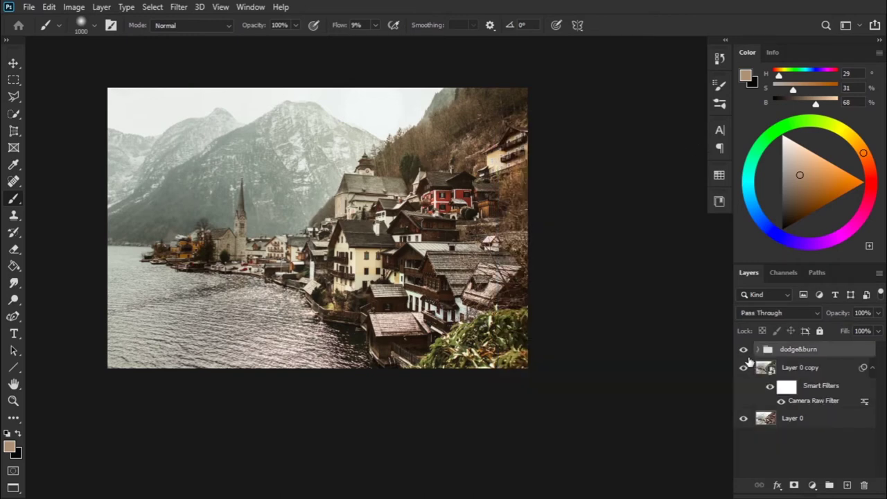
left_click(759, 350)
left_click(806, 369)
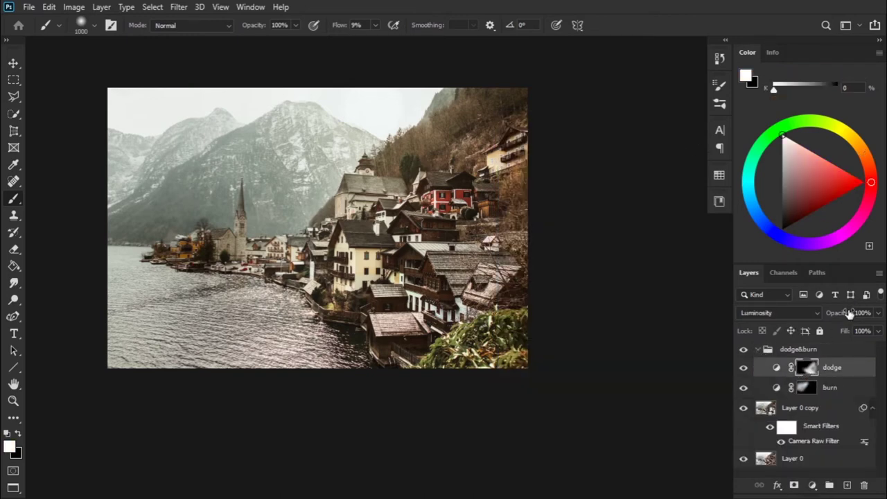
left_click_drag(841, 316, 823, 314)
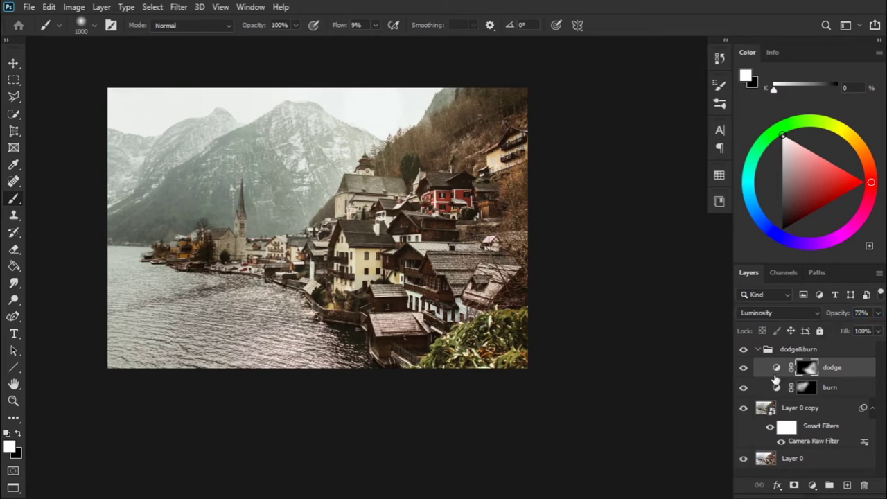
left_click(743, 368)
left_click(743, 367)
left_click(759, 351)
left_click(743, 350)
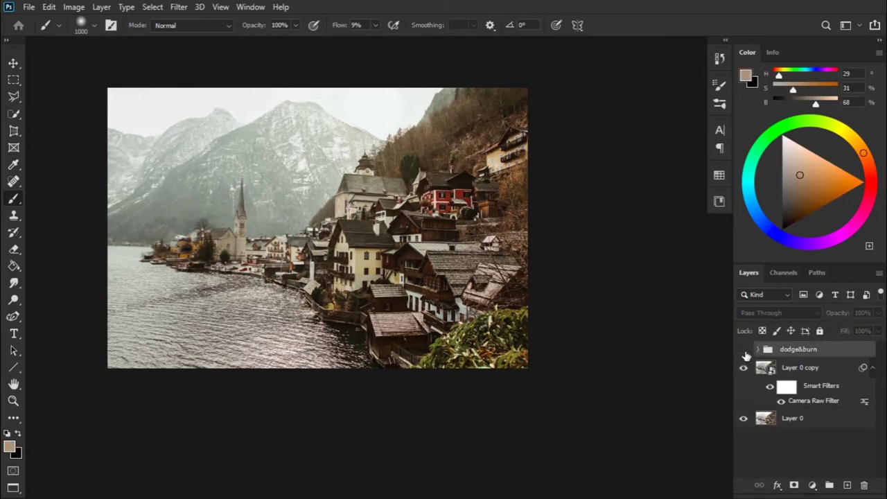
left_click(743, 349)
left_click(744, 350)
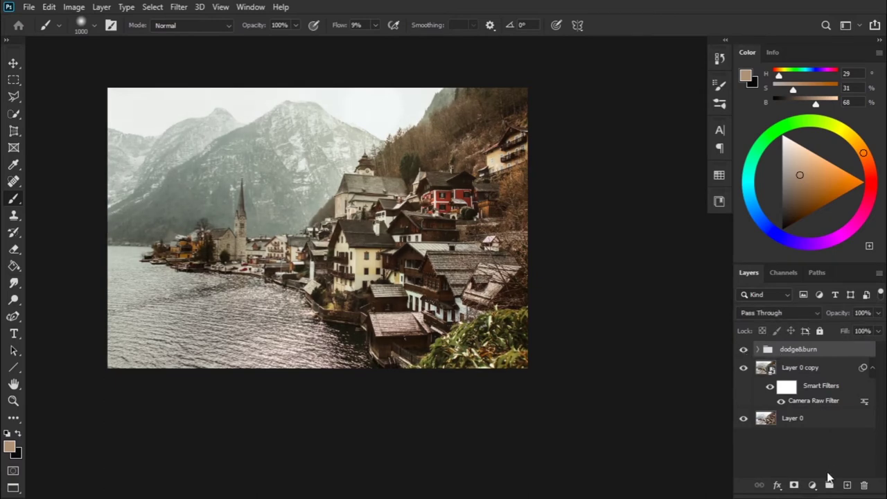
Add a Gradient Map adjustment layer using the warm 02 teal-to-orange preset
left_click(813, 487)
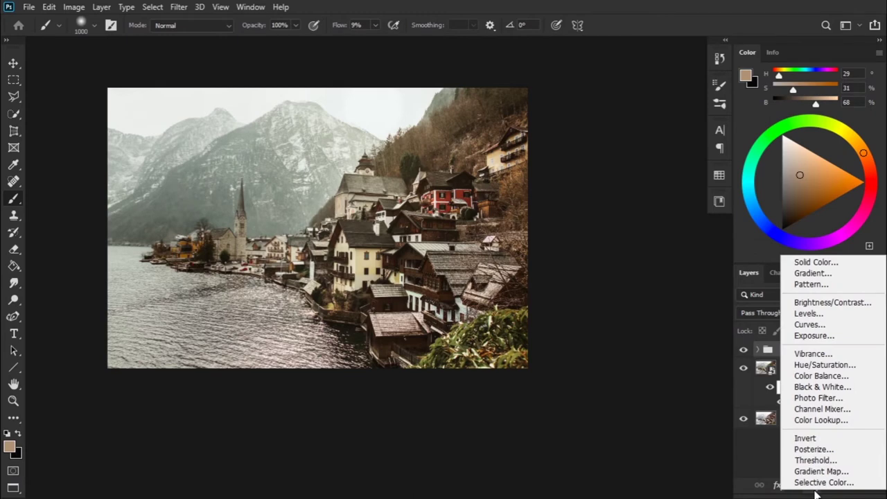
left_click(819, 471)
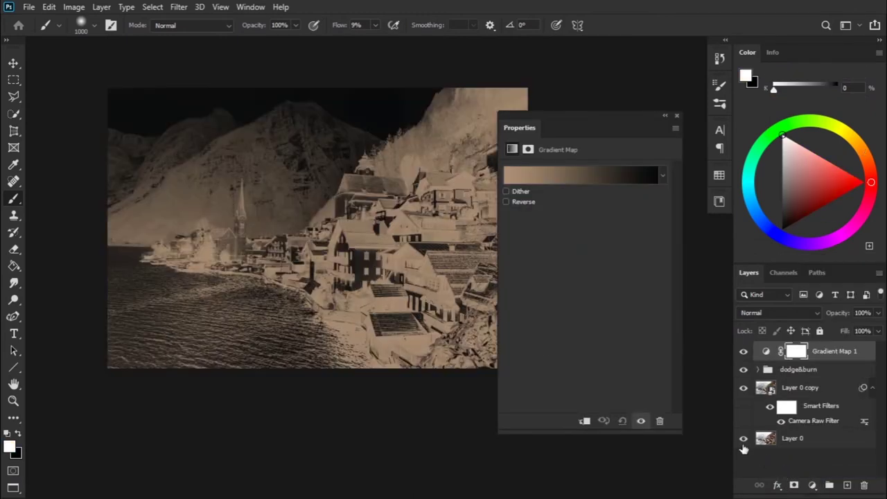
left_click(506, 183)
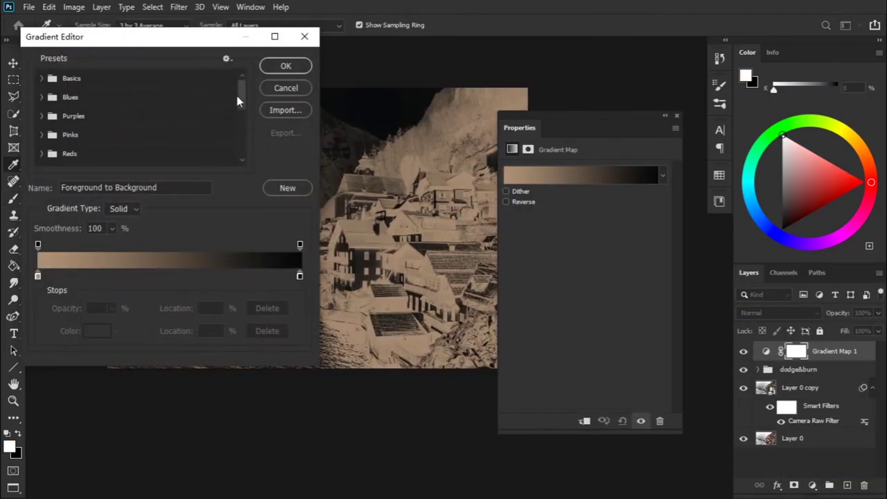
left_click_drag(238, 95, 242, 179)
left_click(90, 159)
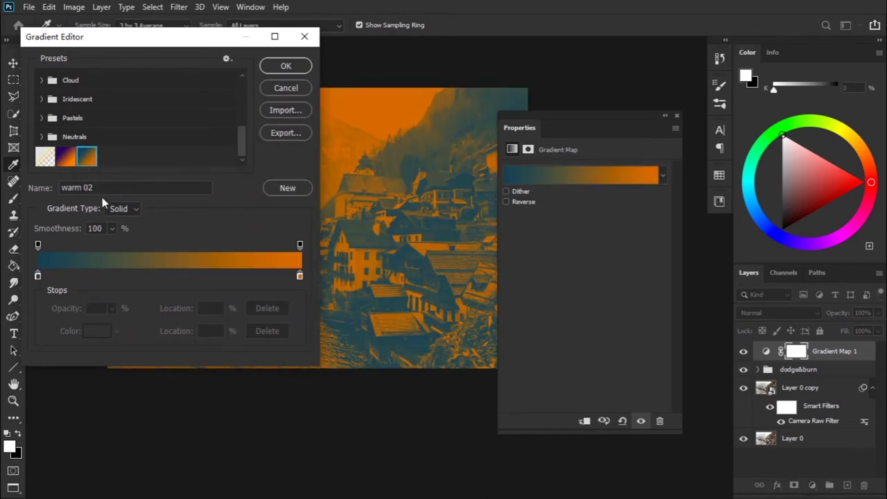
Change the gradient's left colour stop to olive
left_click(38, 277)
left_click(97, 331)
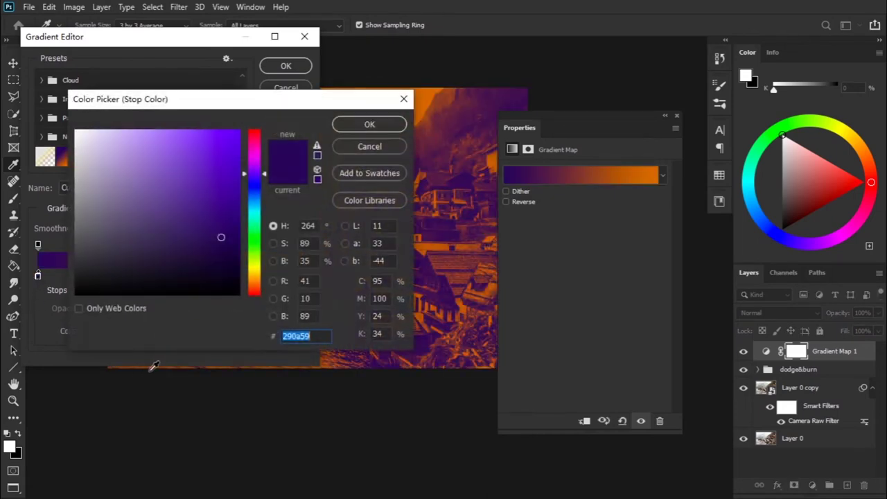
left_click(254, 219)
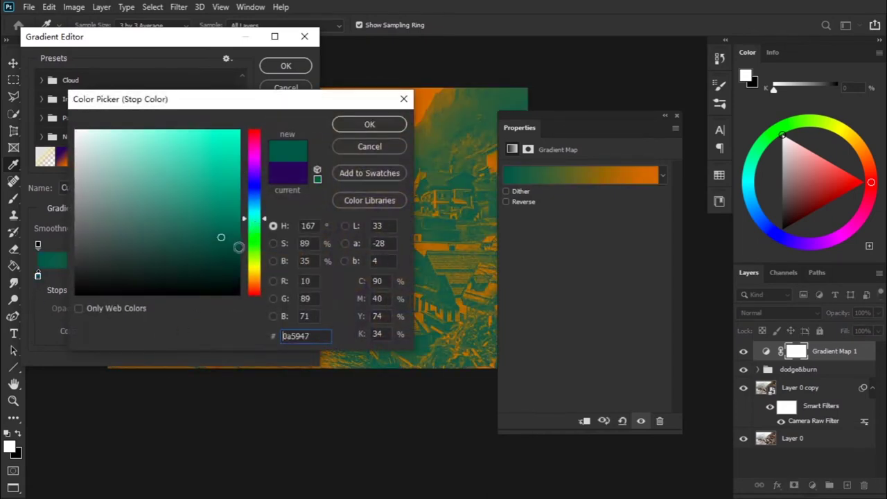
left_click(255, 267)
mouse_move(220, 239)
left_mouse_down()
mouse_move(199, 240)
mouse_move(170, 220)
left_mouse_up()
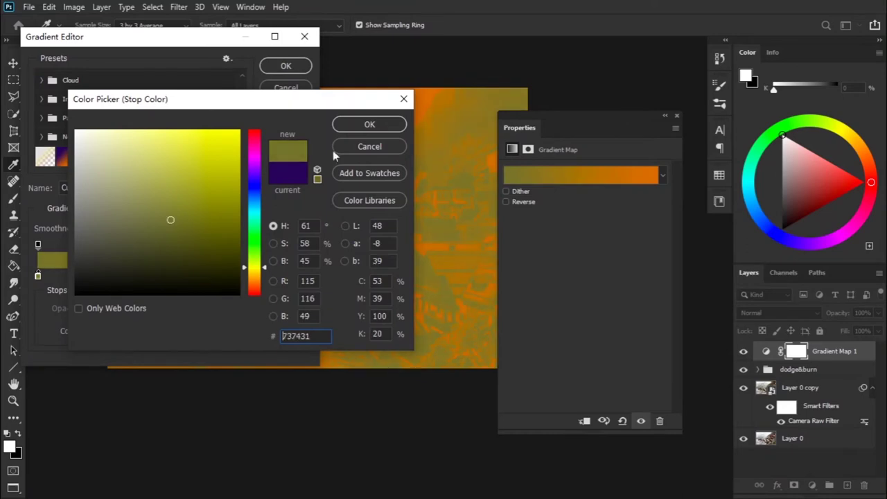
left_click(365, 125)
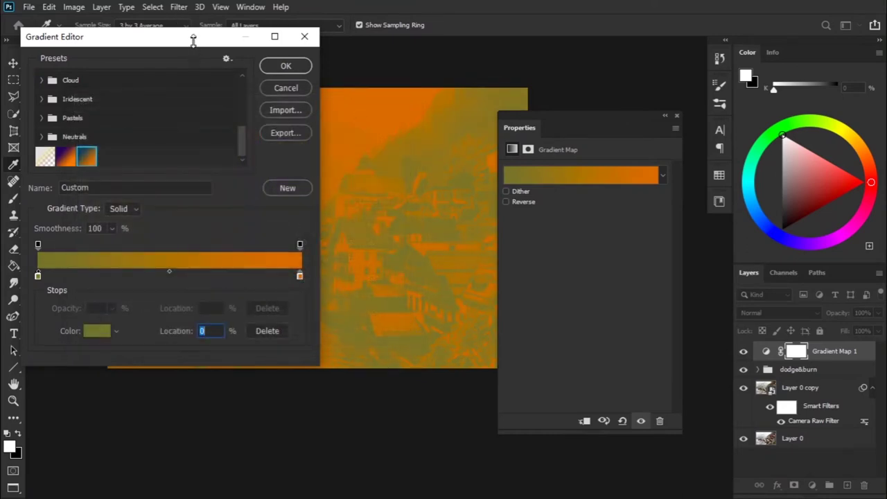
left_click_drag(193, 40, 190, 90)
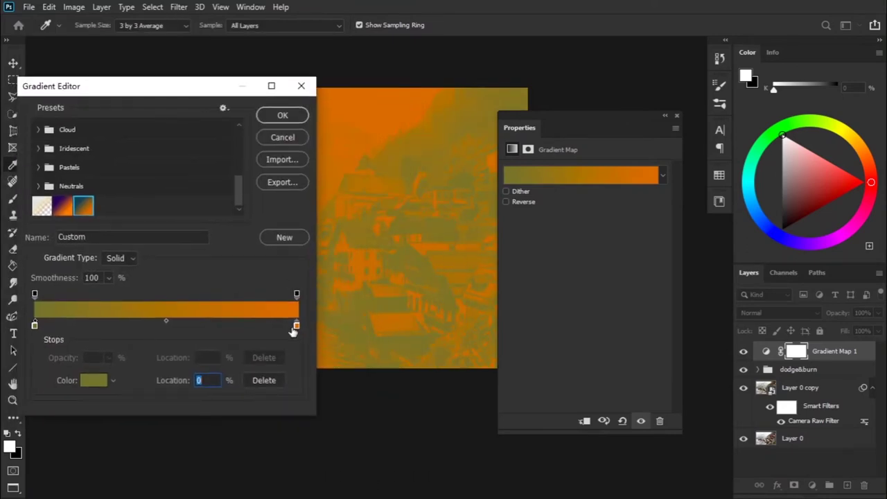
Change the right orange stop to medium teal #369681 and apply the gradient
left_click(296, 326)
left_click(96, 383)
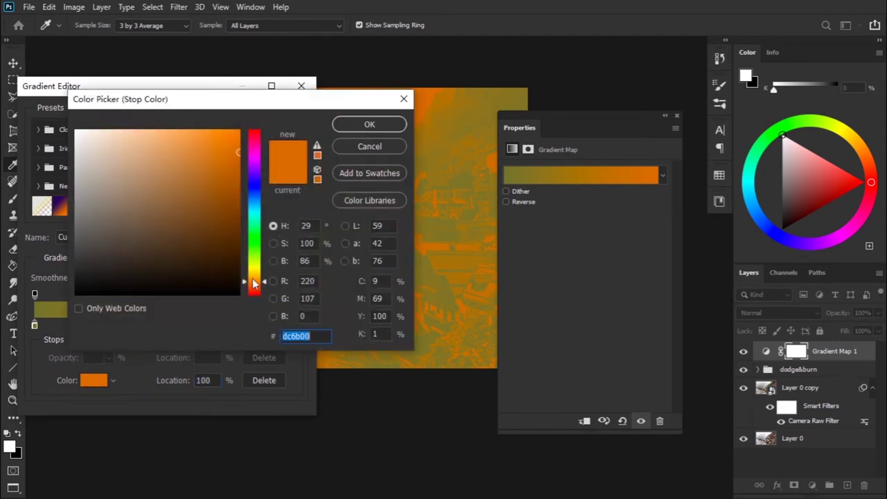
left_click_drag(255, 227, 256, 220)
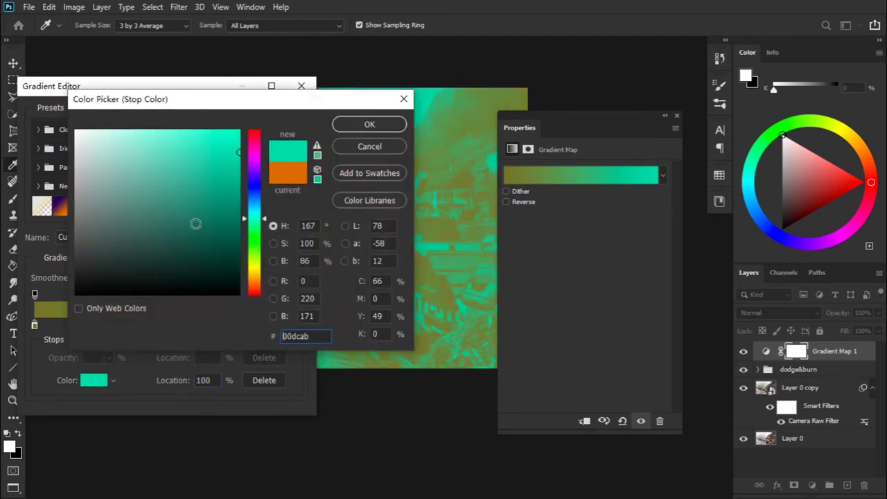
left_click(181, 209)
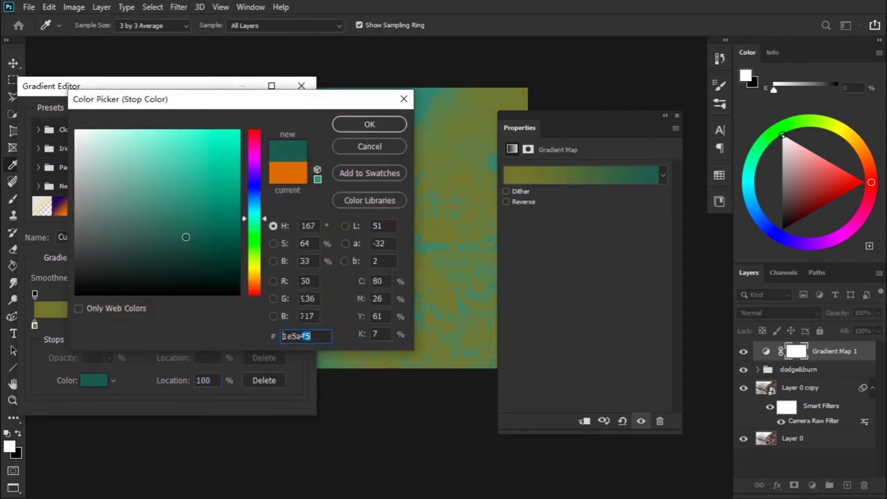
left_click(179, 231)
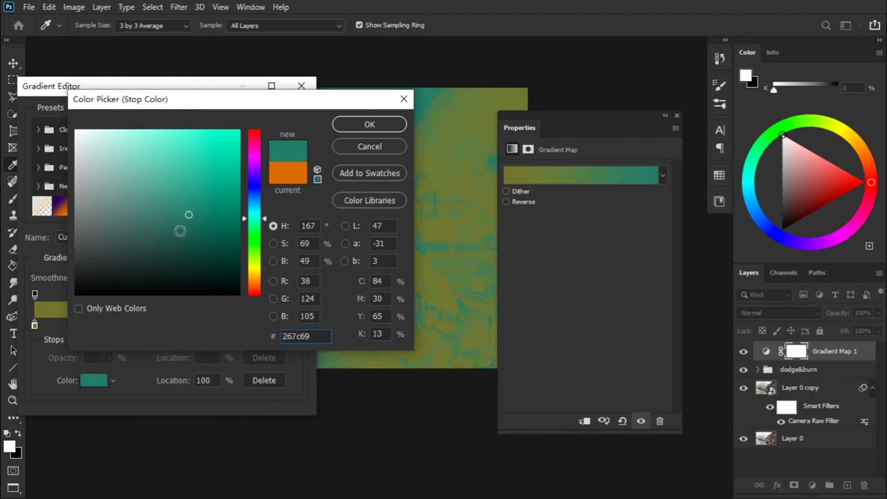
left_click(181, 198)
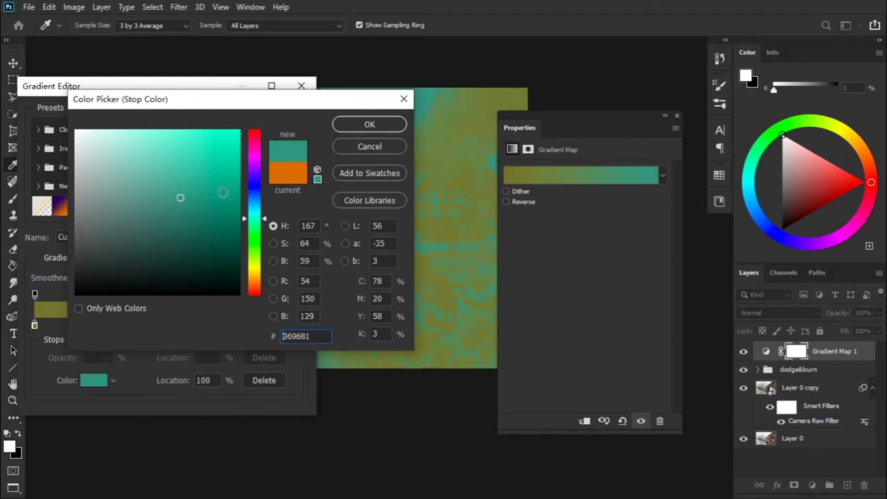
left_click(355, 127)
left_click(290, 118)
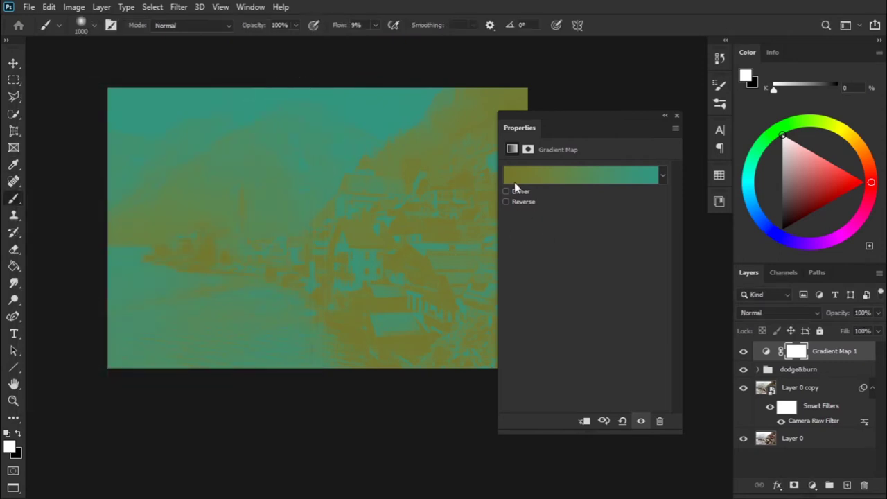
Set the olive-to-teal Gradient Map layer to Soft Light blending at 33% opacity
left_click(678, 115)
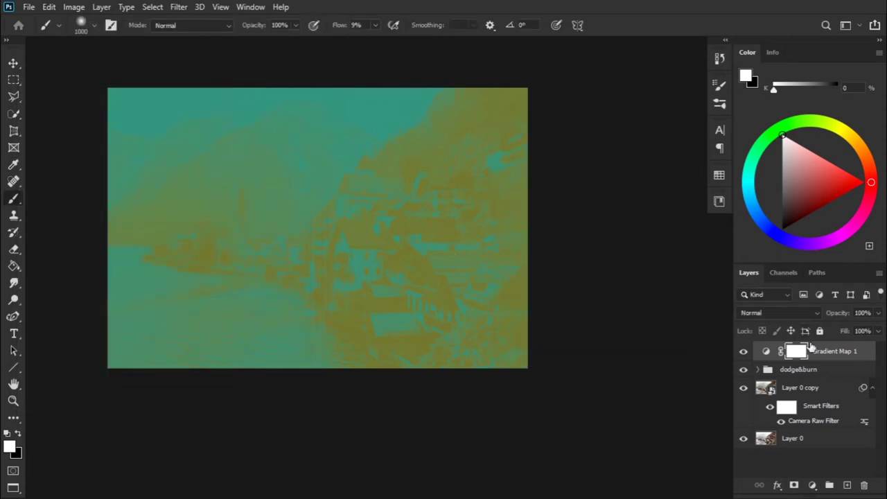
left_click(777, 313)
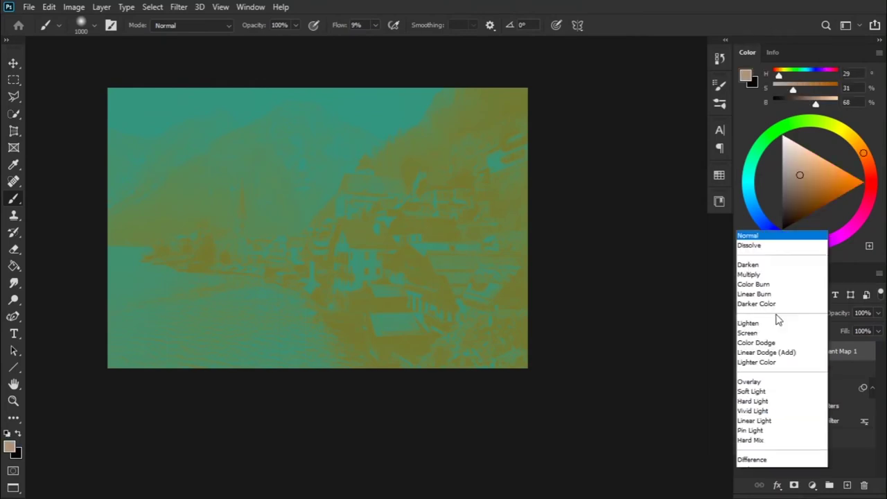
left_click(774, 317)
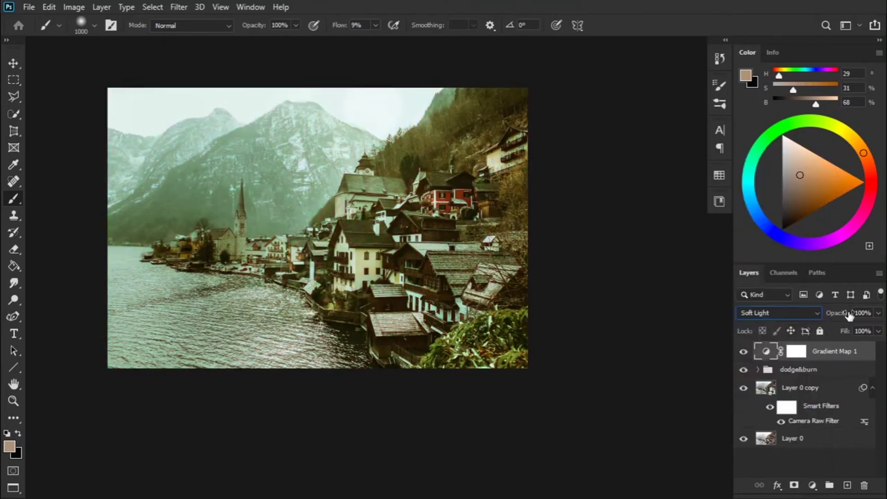
left_click_drag(850, 316, 831, 319)
Change the gradient's right teal stop to pale teal #7eafa4
double_click(767, 352)
left_click(635, 178)
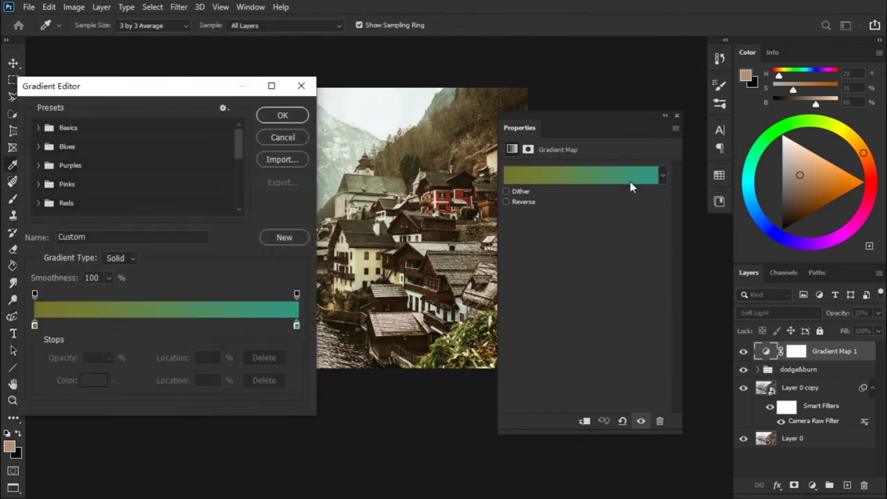
left_click(297, 325)
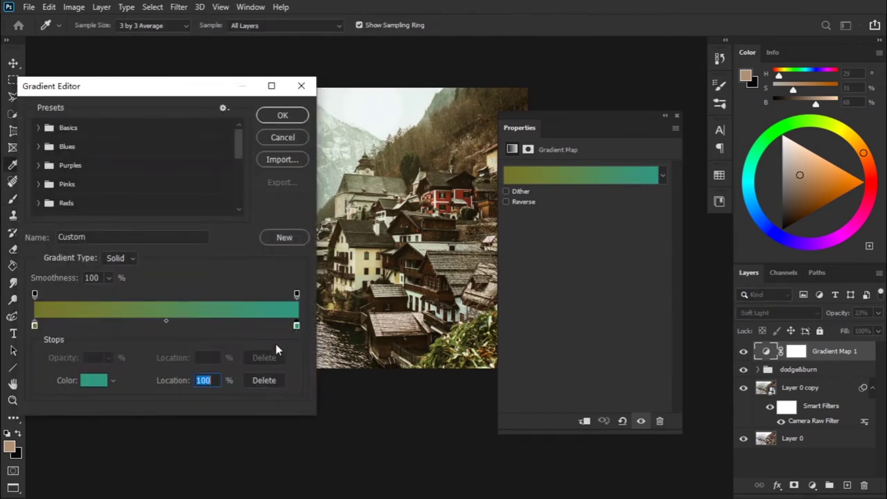
left_click(99, 381)
left_click(135, 201)
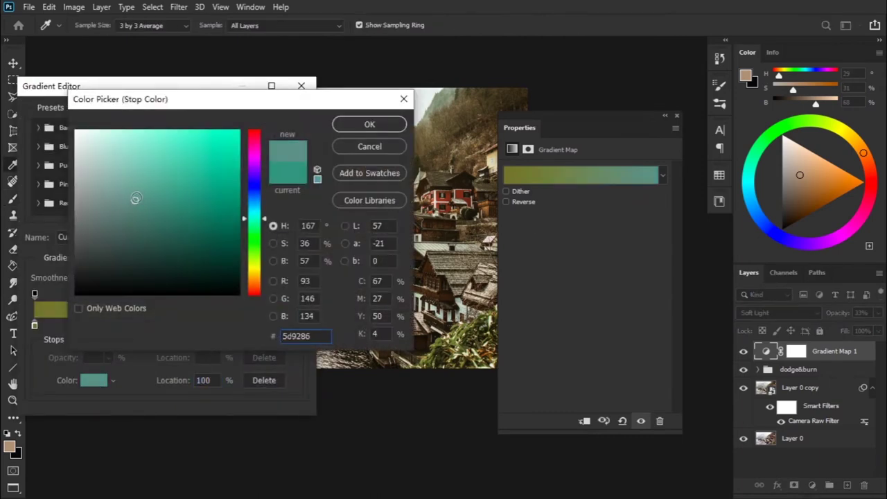
left_click(128, 183)
left_click_drag(129, 183, 119, 180)
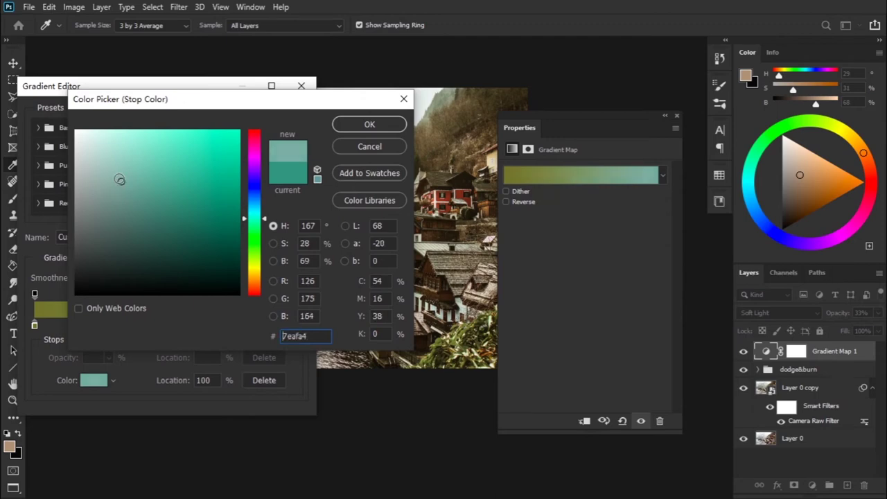
left_click(355, 129)
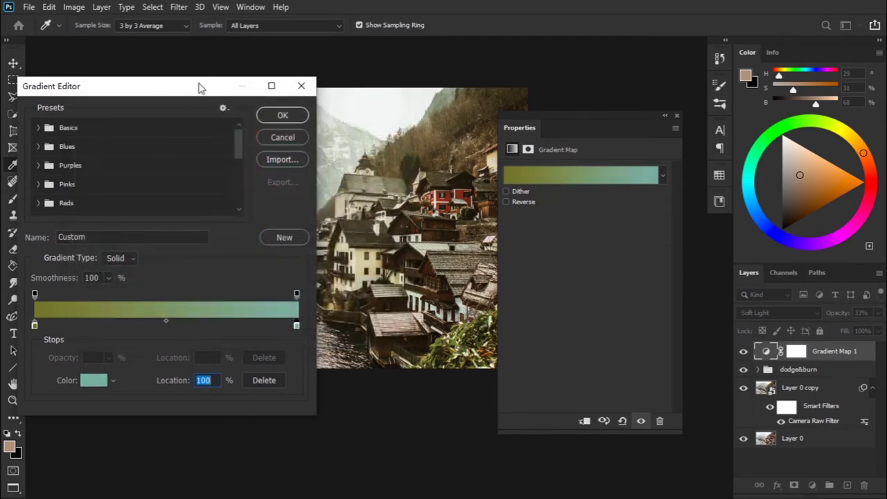
Try extending the olive portion and adding a middle colour stop, then delete it
left_click_drag(198, 86, 324, 221)
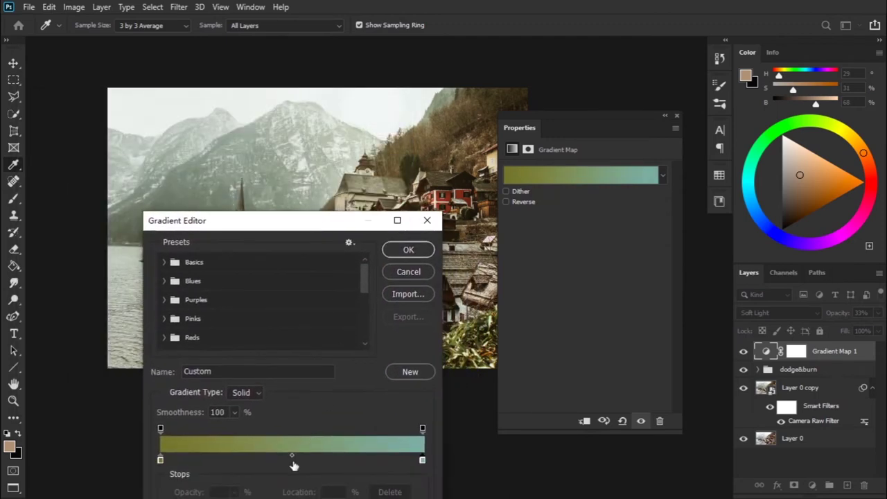
left_click_drag(292, 458, 313, 459)
left_click(298, 460)
left_click_drag(307, 460, 336, 477)
left_click(324, 460)
left_click(323, 459)
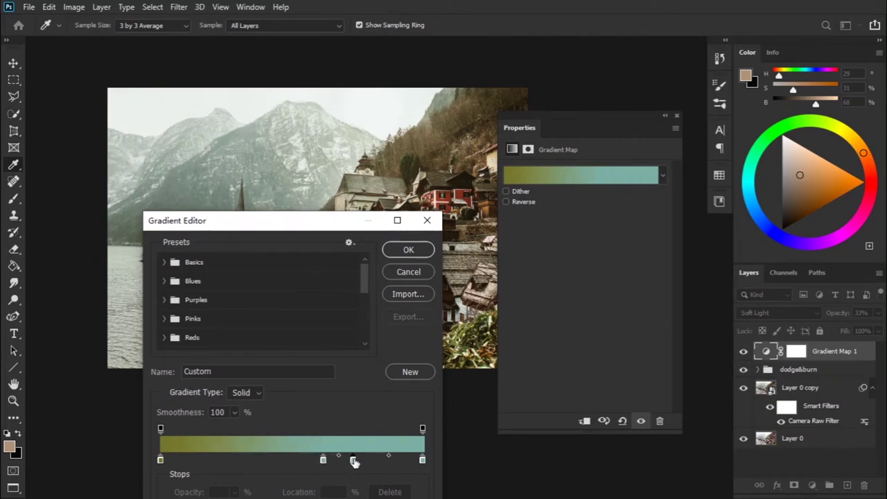
mouse_move(323, 460)
left_mouse_down()
mouse_move(292, 473)
mouse_move(270, 459)
mouse_move(325, 470)
mouse_move(243, 468)
mouse_move(319, 466)
mouse_move(278, 479)
left_mouse_up()
left_click(163, 459)
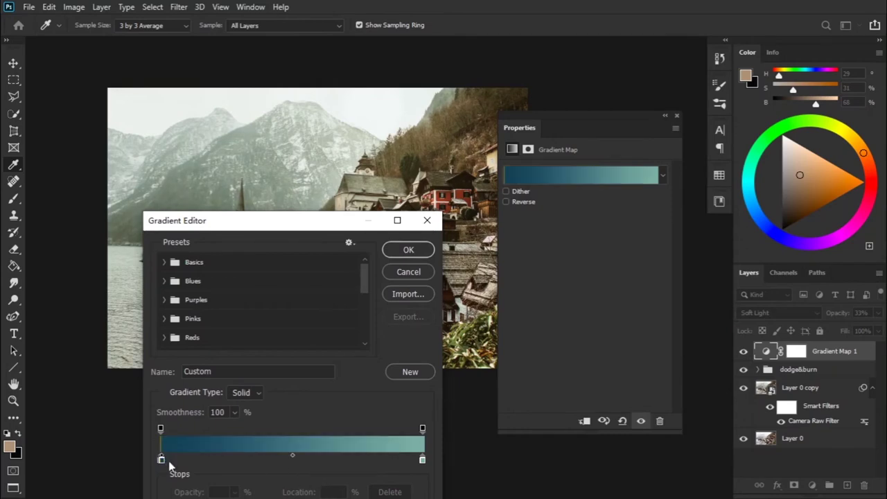
Set the left stop at 0% to light yellow-green #b0c05a and apply the gradient
left_click_drag(291, 227, 245, 87)
left_click(115, 319)
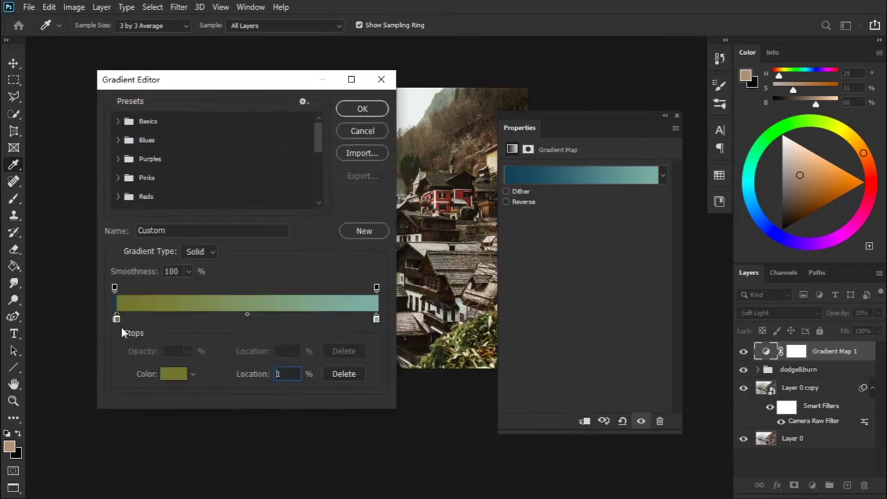
left_click(115, 320)
type("0")
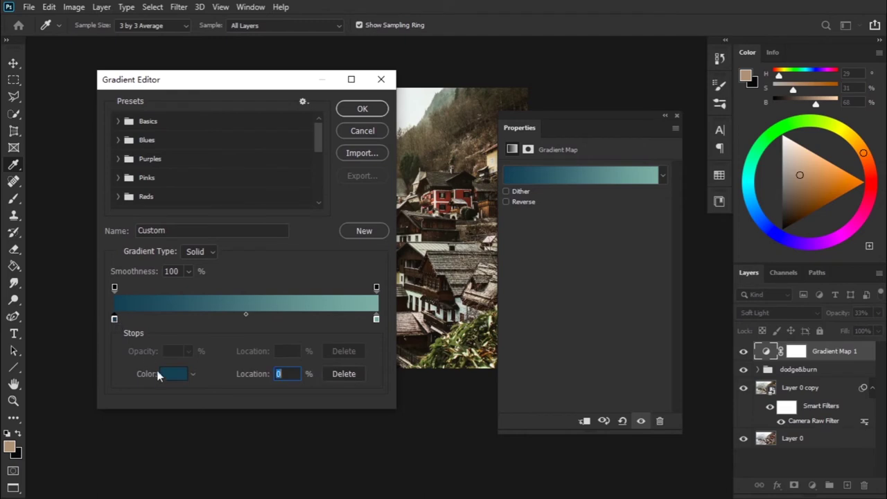
left_click(173, 374)
left_click(253, 264)
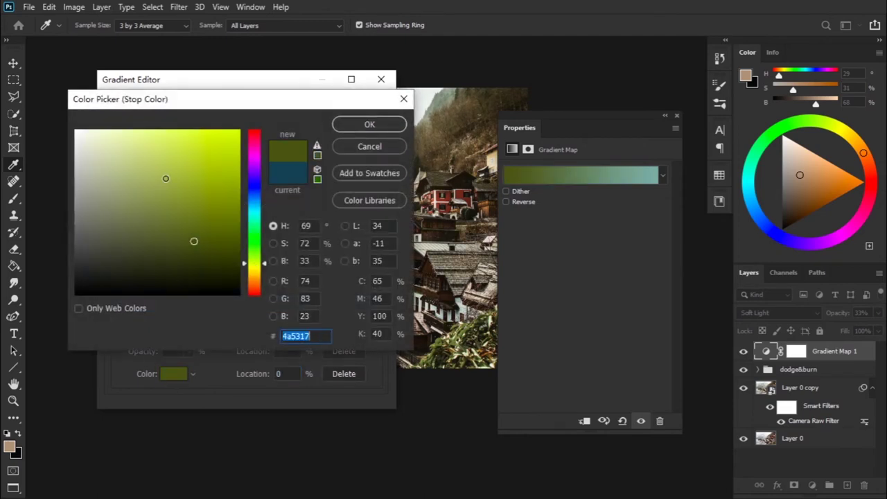
left_click(165, 179)
left_click(164, 172)
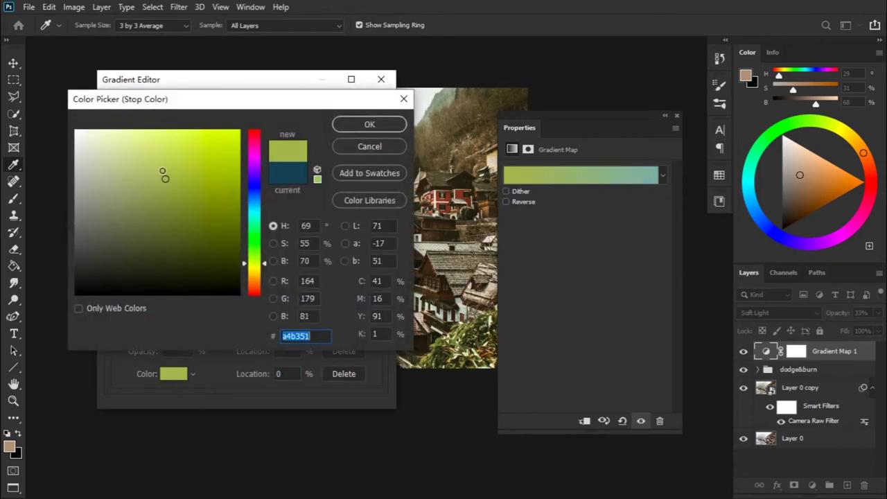
left_click(368, 124)
left_click(362, 111)
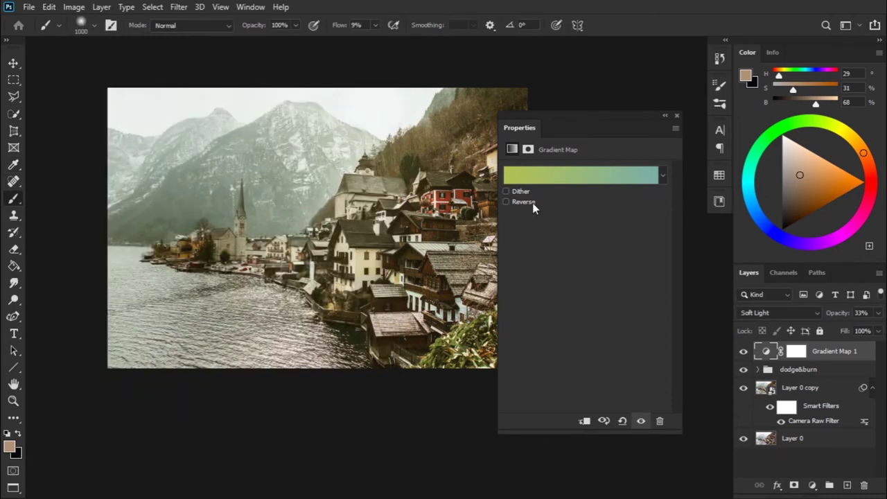
Compare without the gradient map and lower its opacity to 24%
left_click(677, 116)
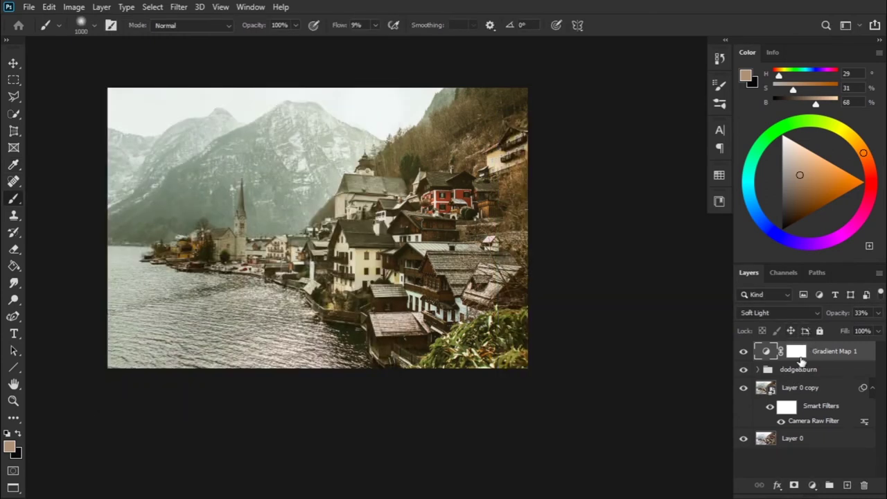
left_click(744, 355)
left_click_drag(843, 314, 838, 314)
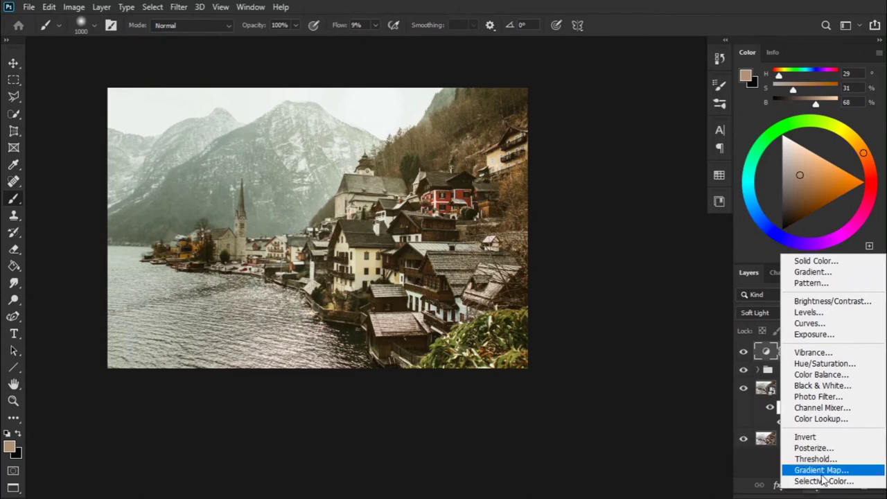
Add a Color Lookup adjustment layer using the Moonlight.3DL LUT
left_click(822, 418)
left_click(619, 174)
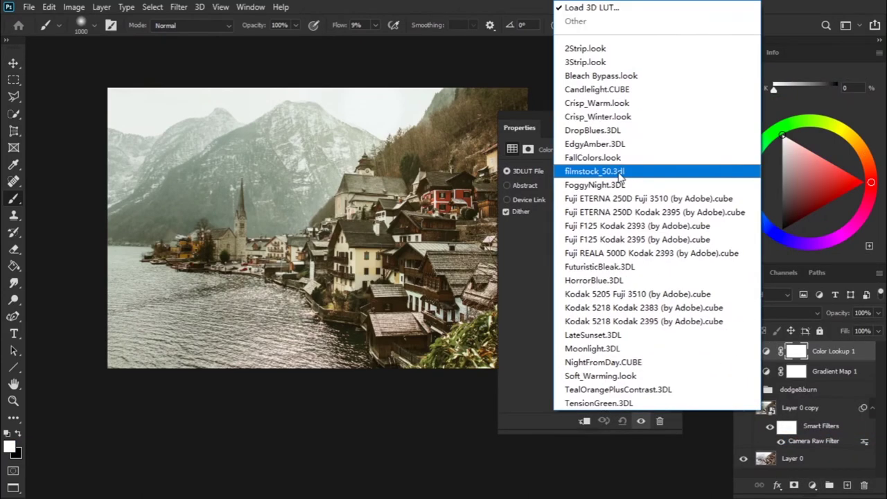
left_click(644, 351)
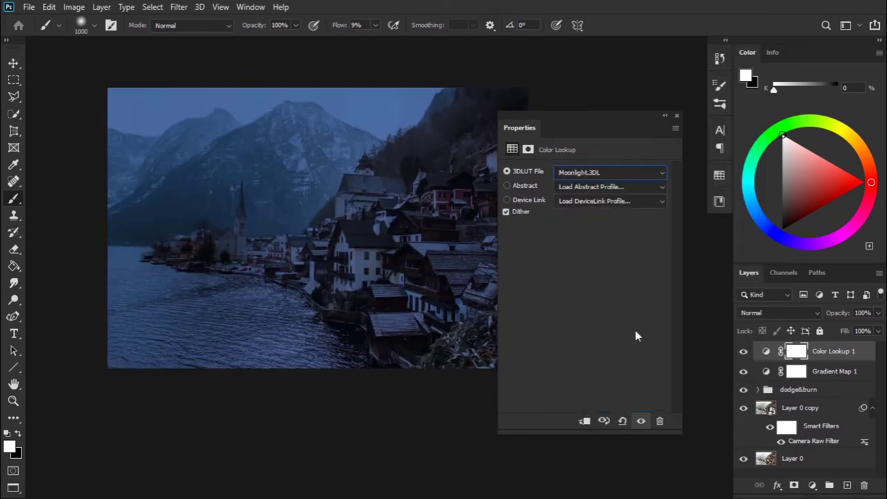
left_click(677, 118)
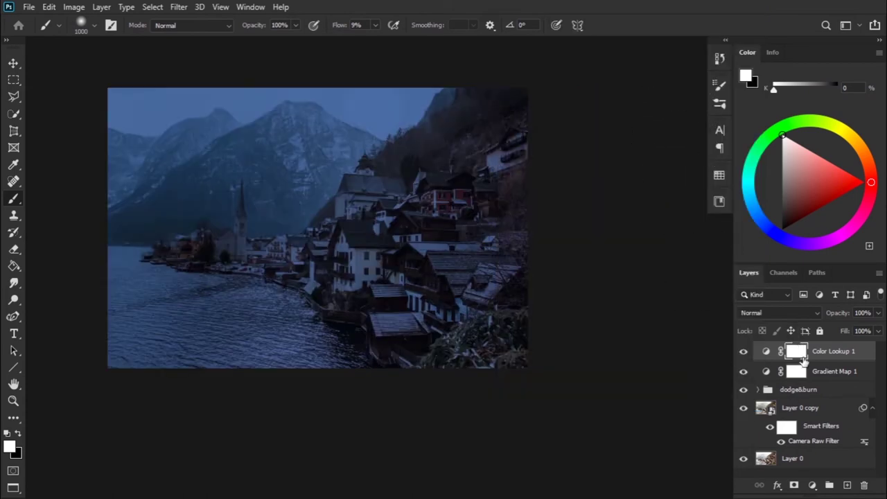
Set the Color Lookup 1 layer to Normal blending at 32% opacity, comparing with and without it
left_click(797, 312)
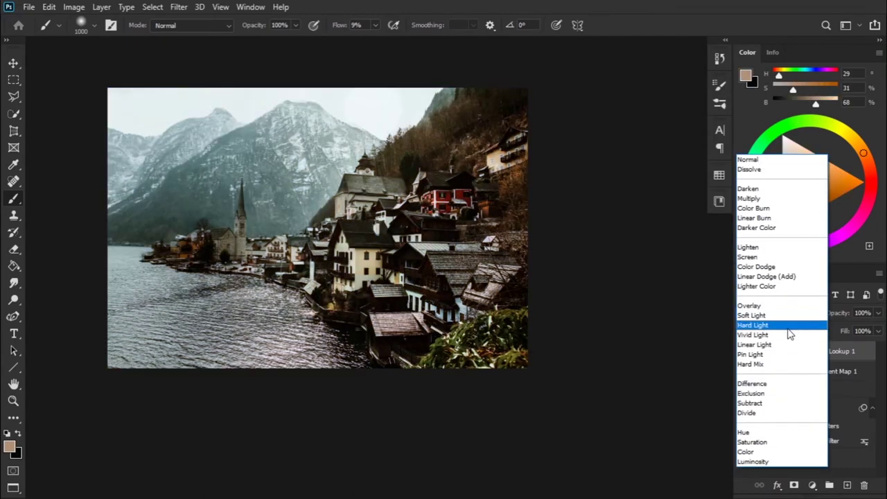
left_click(791, 316)
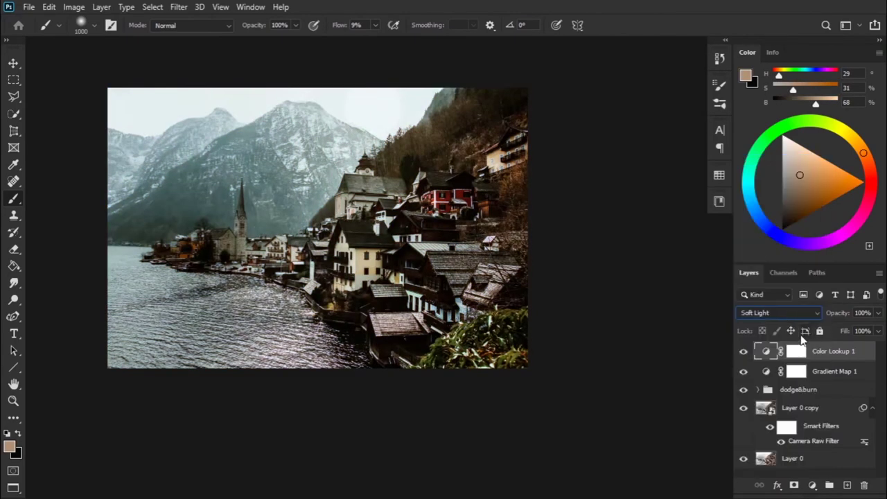
left_click(786, 314)
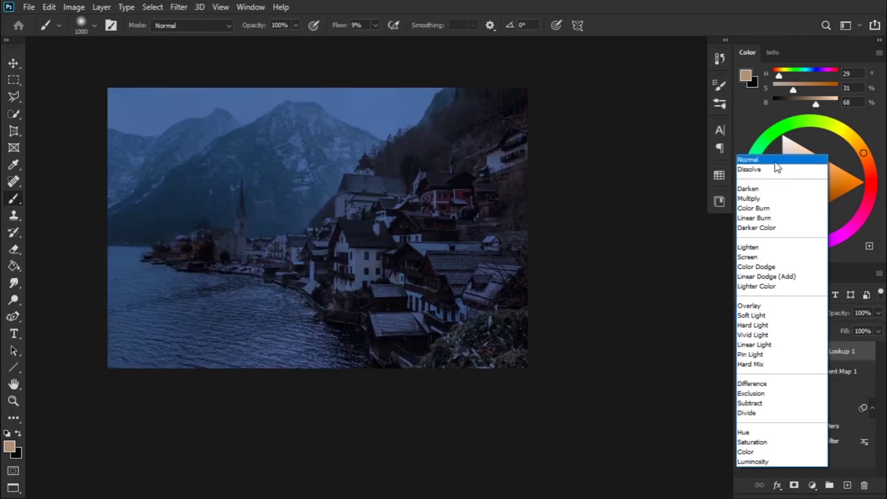
left_click(774, 164)
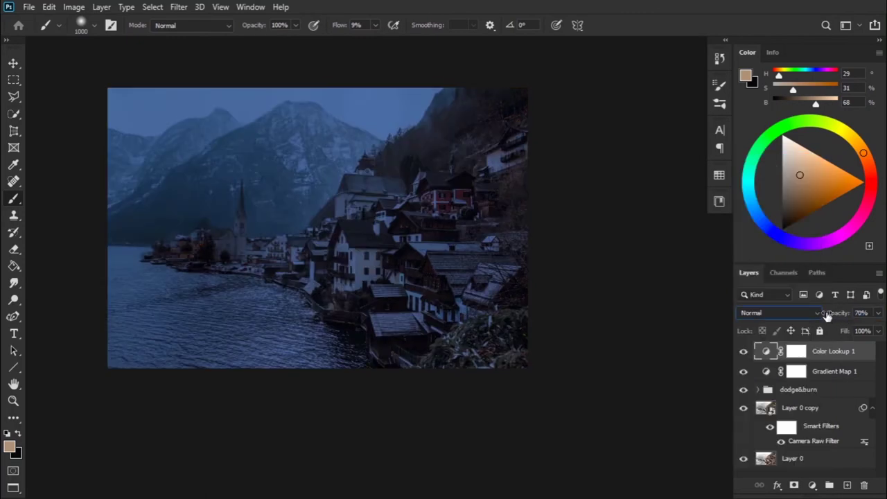
left_click_drag(846, 317, 829, 316)
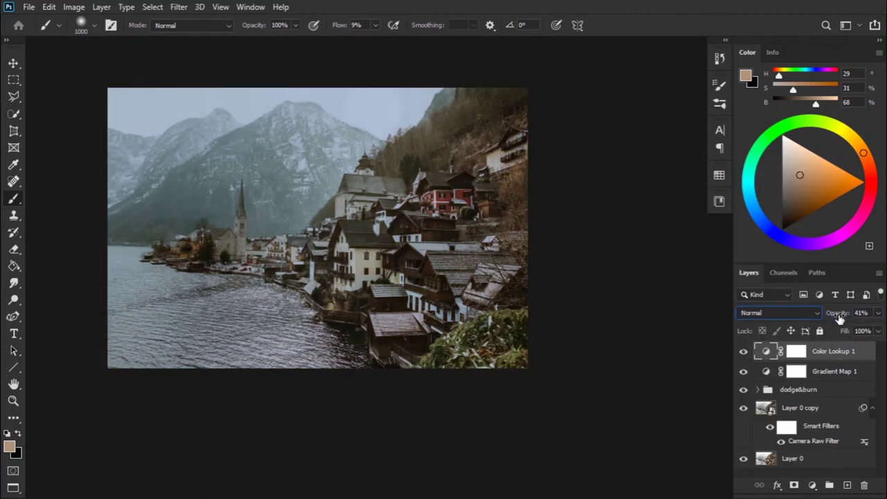
left_click(744, 352)
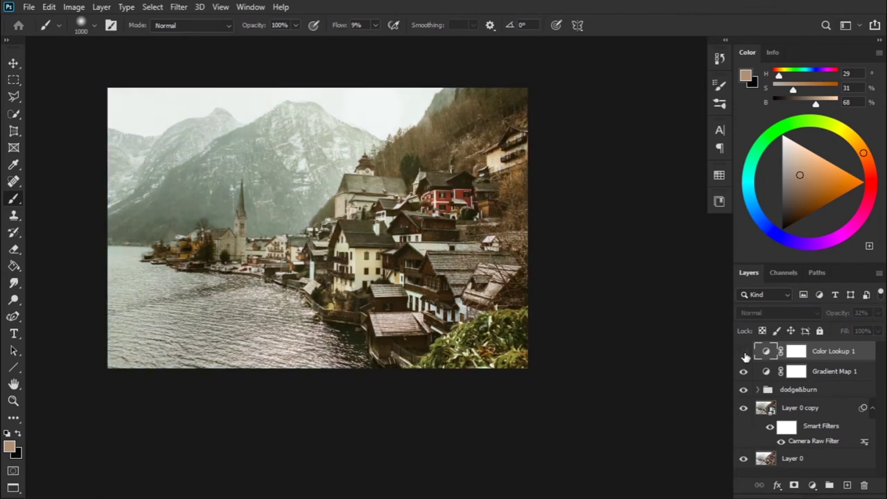
left_click(775, 313)
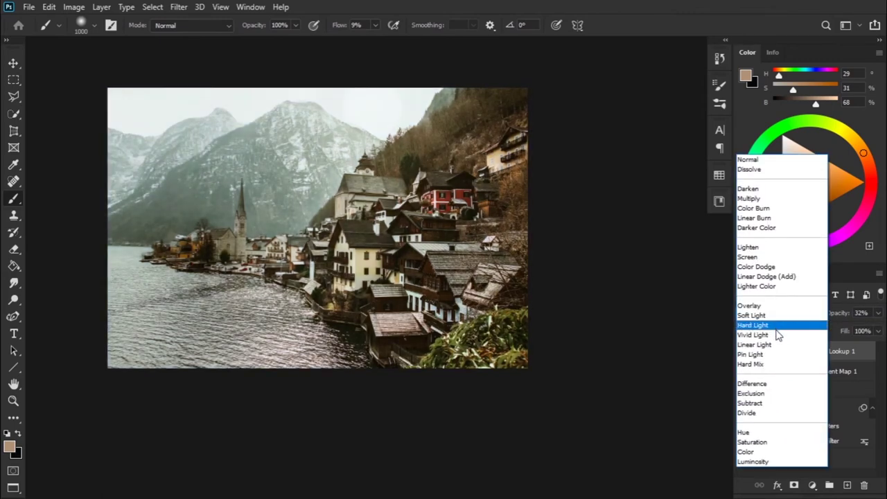
left_click(672, 342)
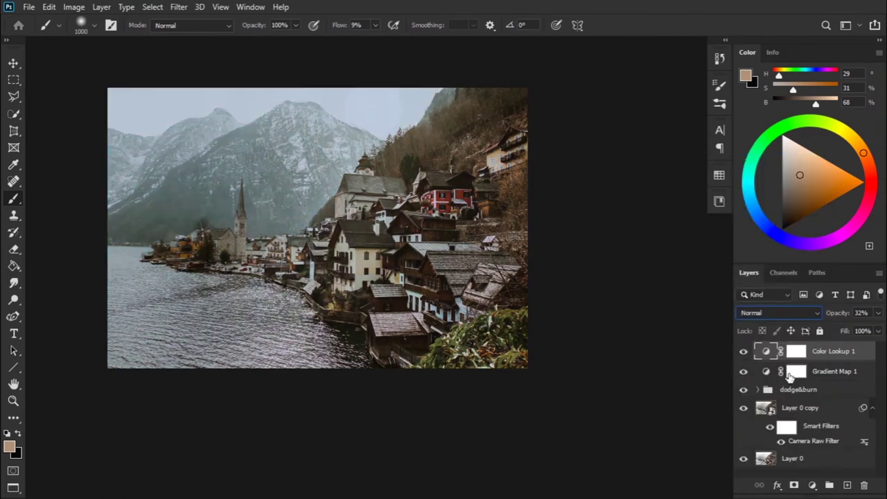
Darken the Gradient Map 1 left colour stop to a deeper olive green
double_click(767, 373)
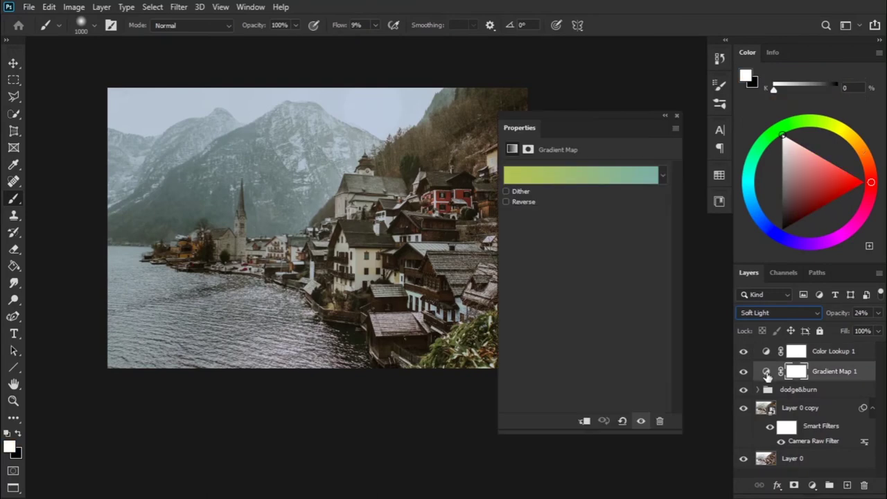
left_click(507, 180)
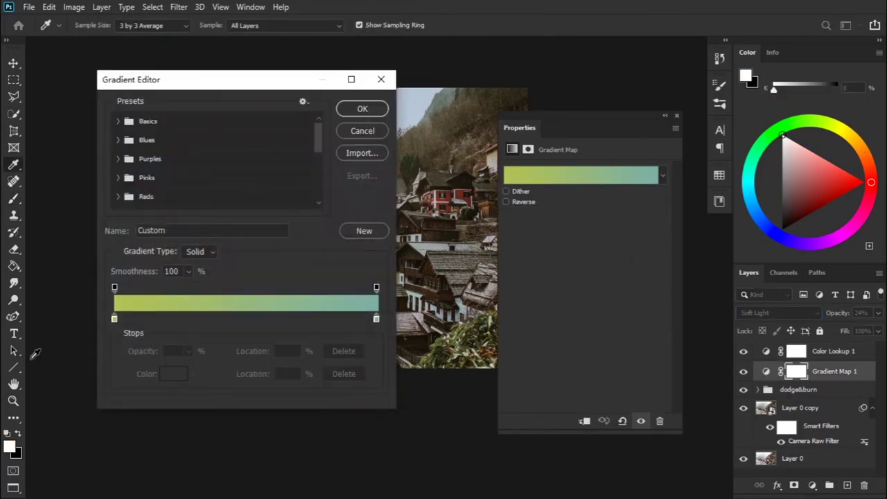
left_click(114, 319)
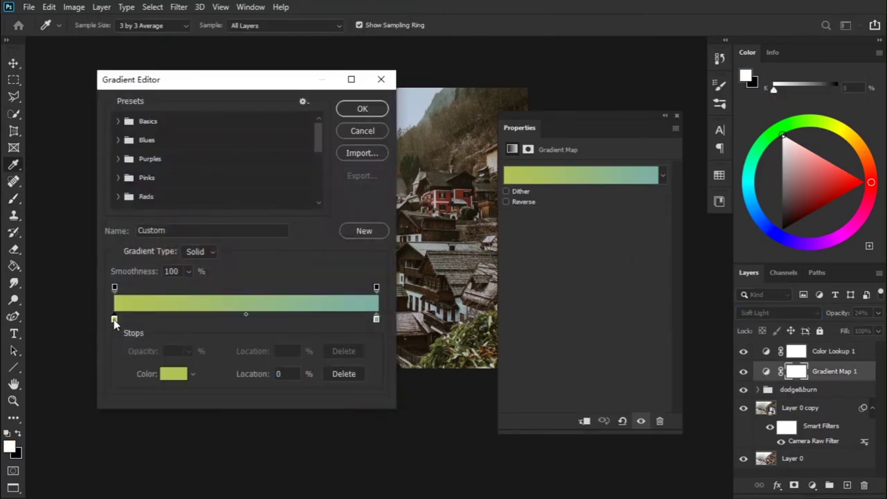
left_click(171, 378)
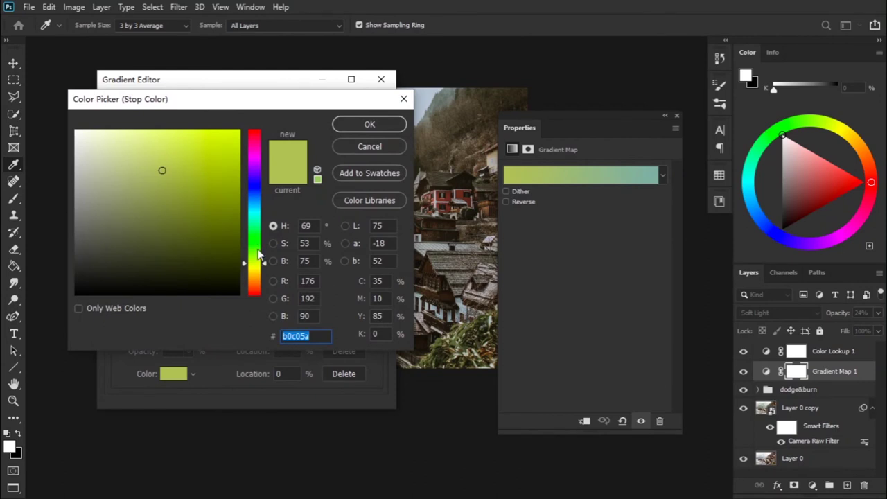
left_click(146, 204)
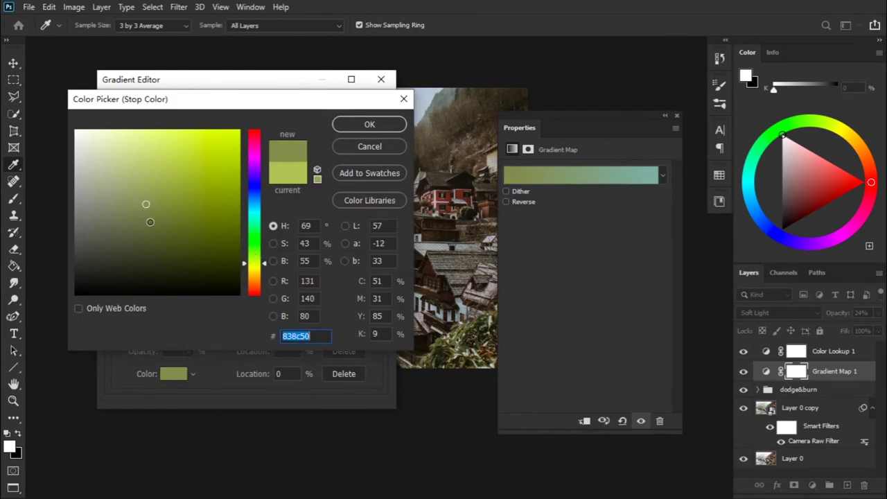
left_click(150, 222)
left_click(370, 126)
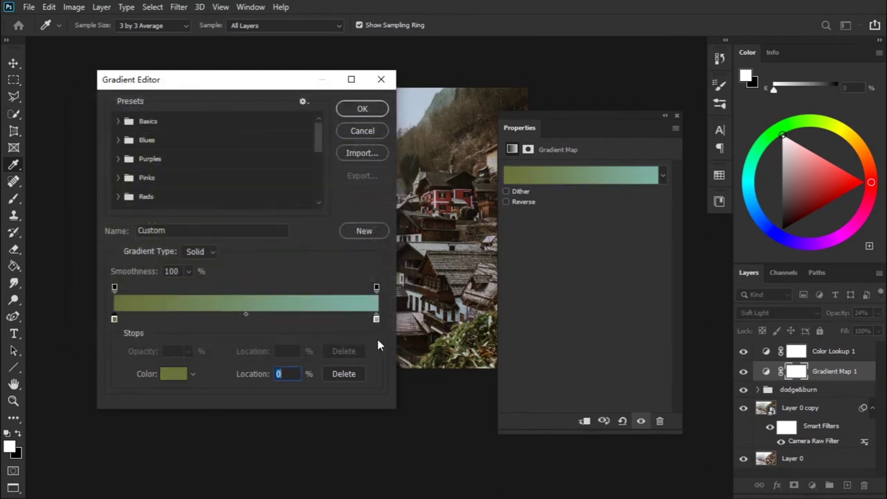
Change the right stop from teal to blue #305aa0 and apply the gradient
left_click(376, 319)
left_click(173, 374)
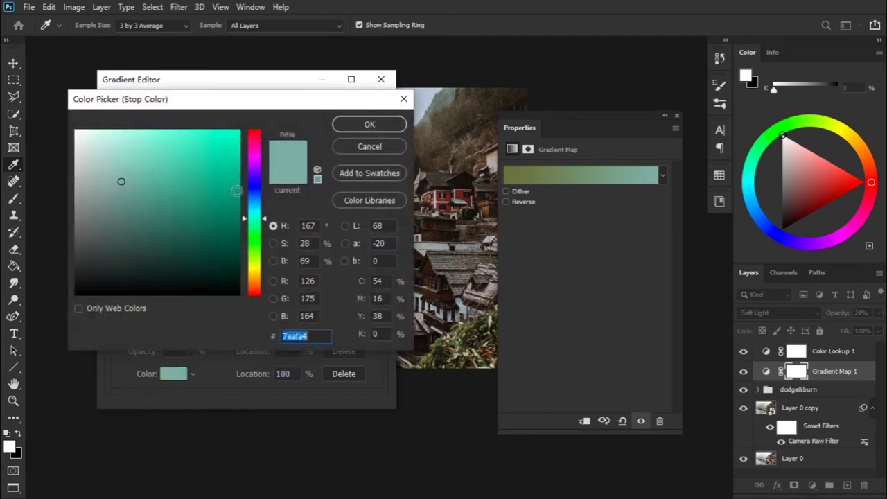
left_click(185, 185)
left_click_drag(187, 184, 189, 170)
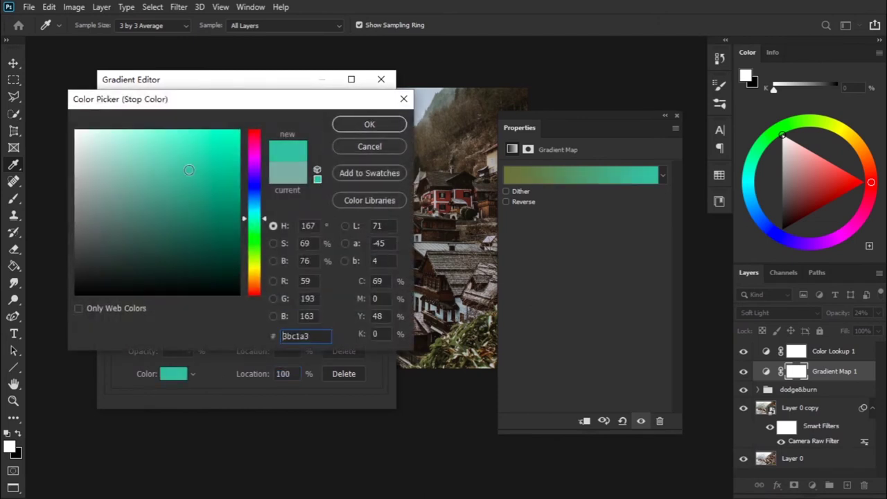
left_click(258, 211)
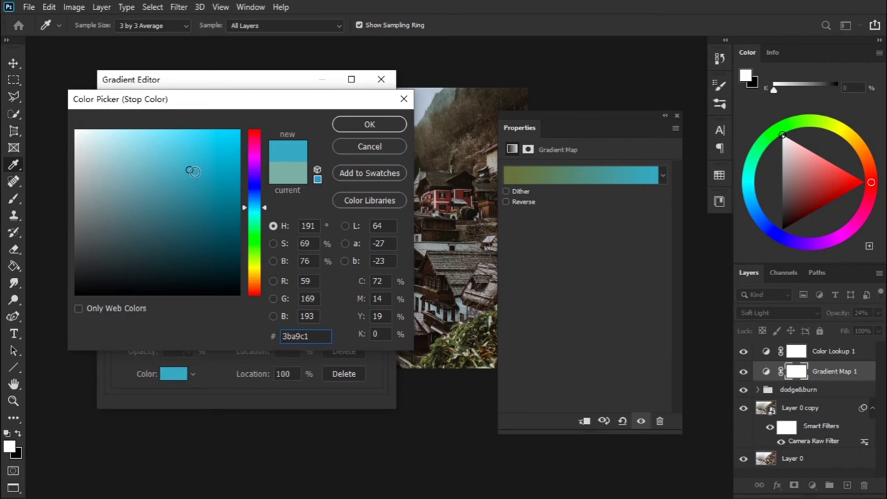
left_click(257, 194)
left_click(189, 195)
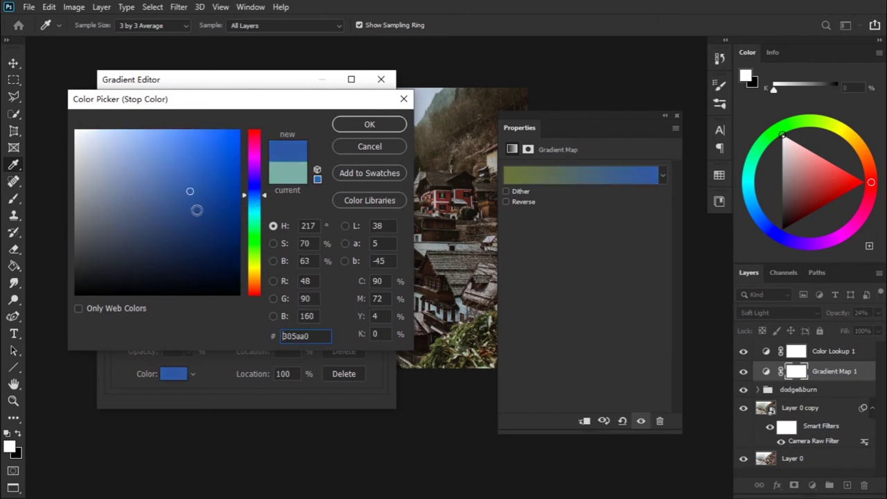
left_click(186, 180)
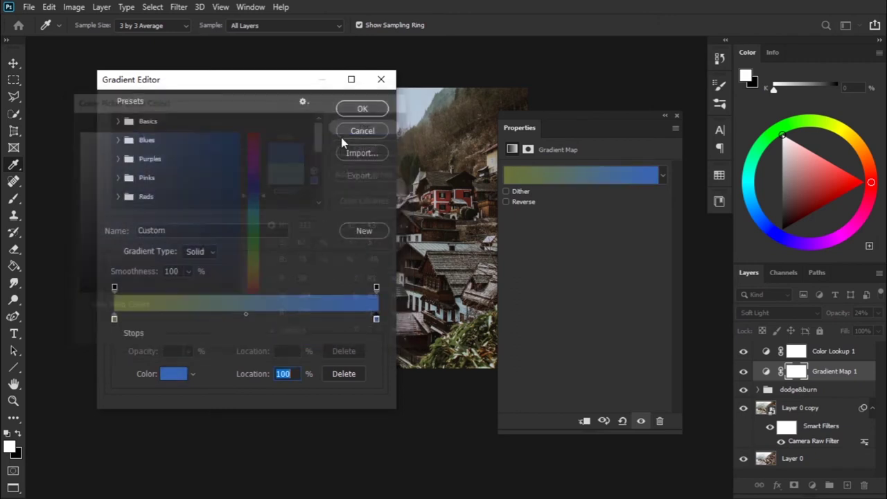
left_click(338, 126)
left_click(359, 110)
key("b")
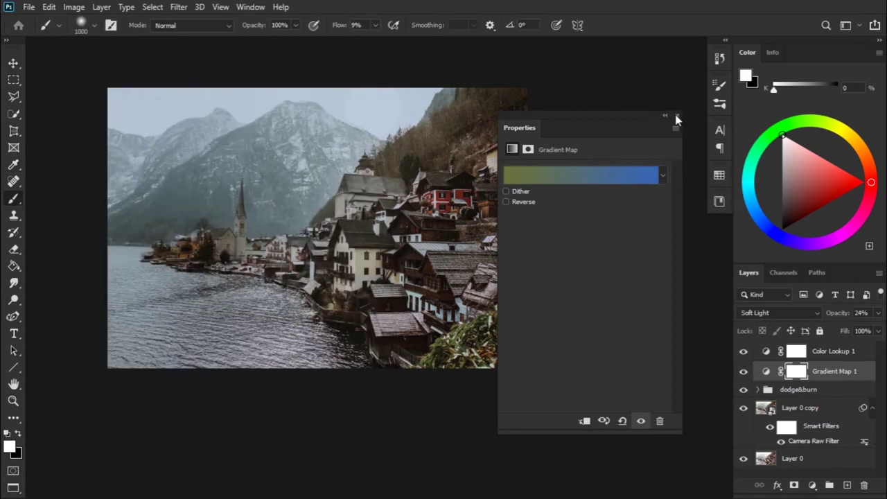
Add a trial Brightness/Contrast layer at brightness -12 above Color Lookup 1, then delete it
left_click(676, 115)
left_click(744, 372)
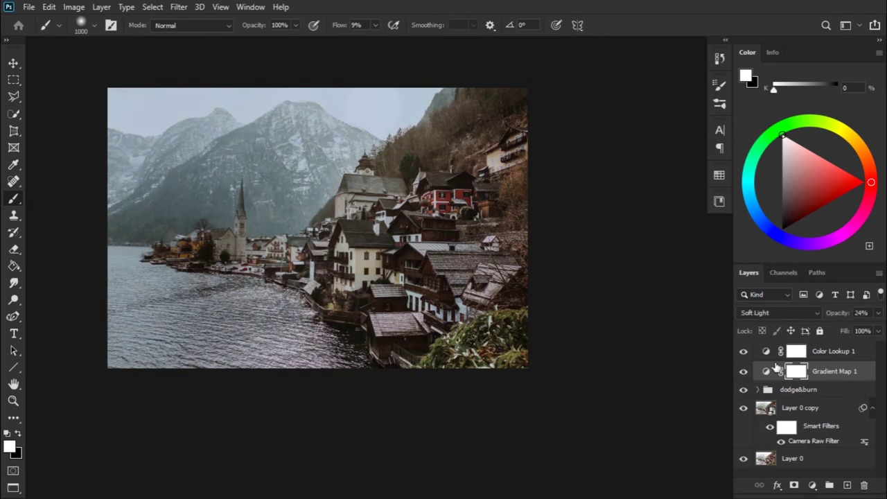
left_click(804, 353)
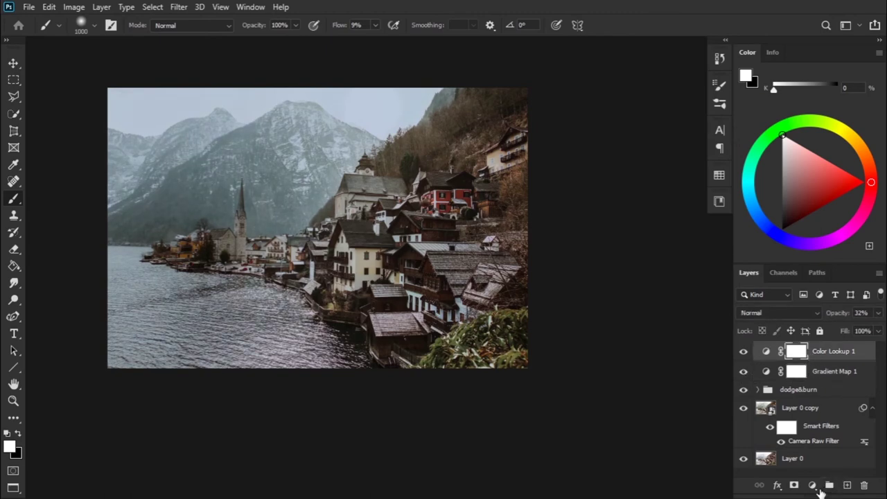
left_click(819, 489)
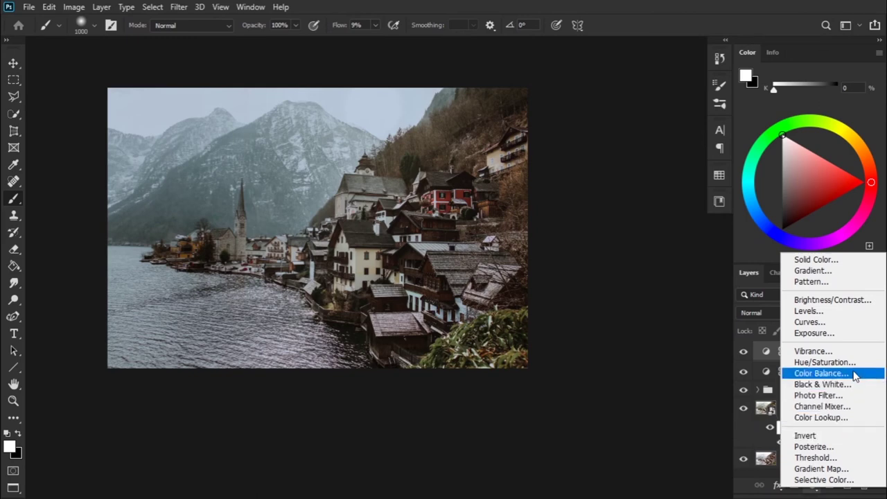
left_click(840, 301)
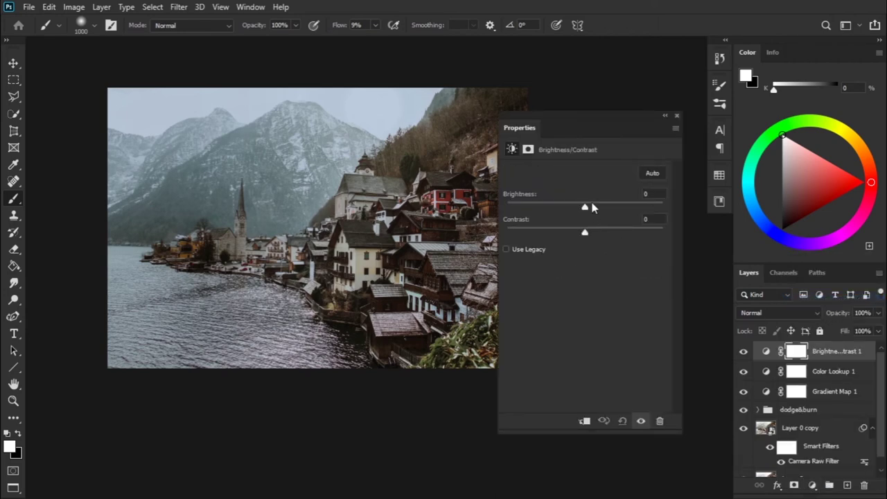
left_click_drag(585, 208, 585, 212)
left_click(677, 116)
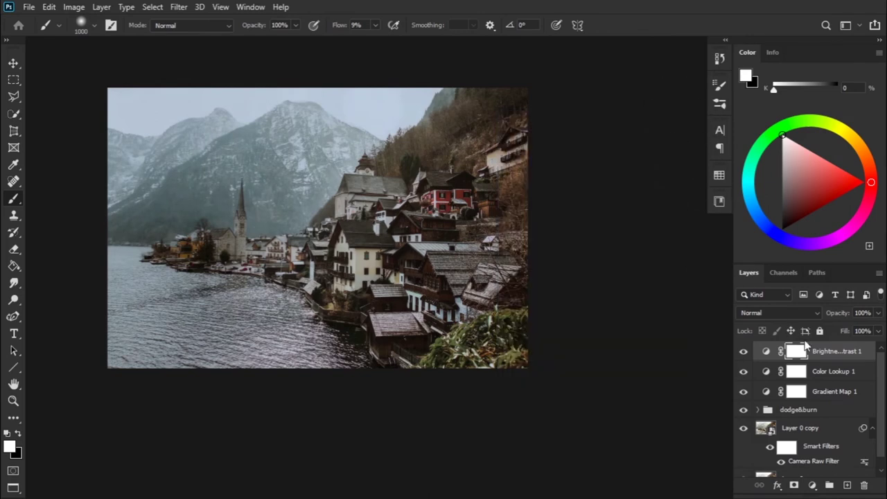
left_click_drag(806, 344, 864, 485)
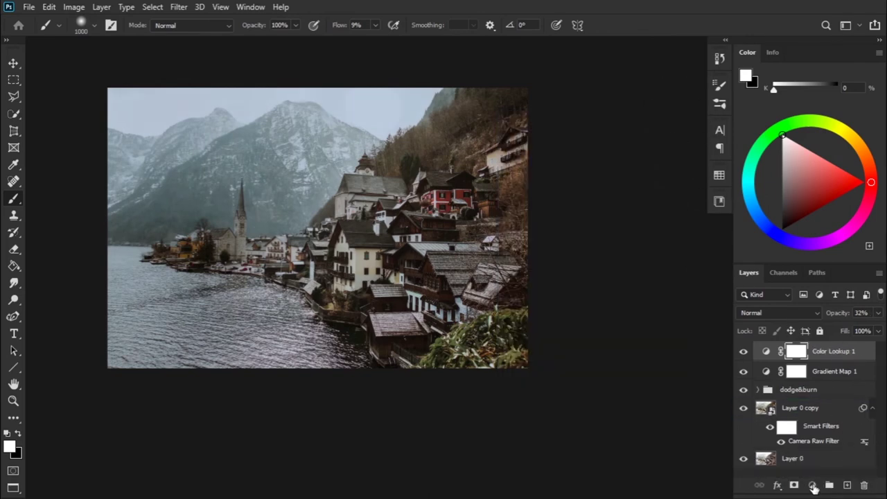
Add a Vibrance adjustment layer with Vibrance set to +52
left_click(813, 485)
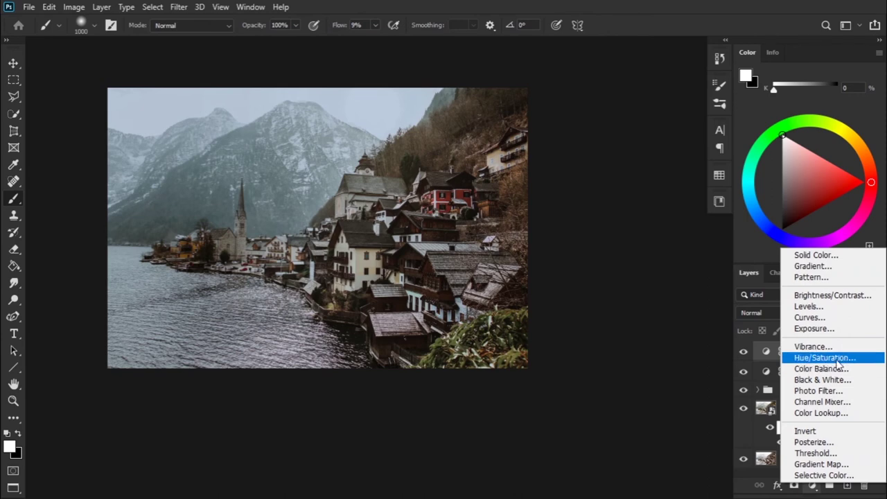
left_click(813, 347)
left_click_drag(585, 183, 625, 184)
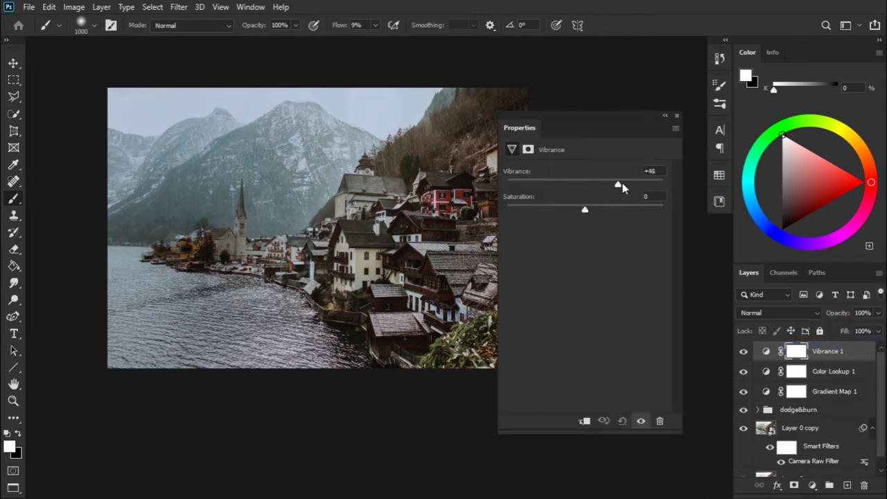
left_click(677, 115)
left_click(834, 374)
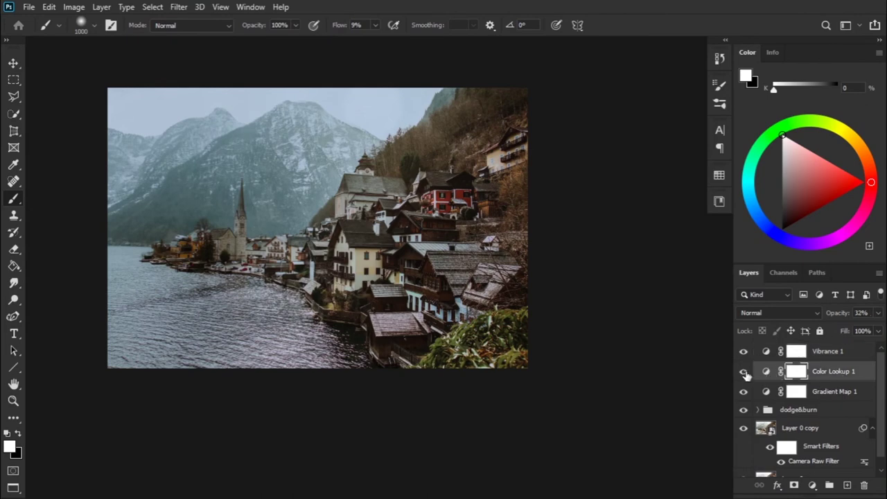
Try the NightFromDay.CUBE LUT on Color Lookup 1 at full opacity
double_click(766, 371)
left_click(587, 177)
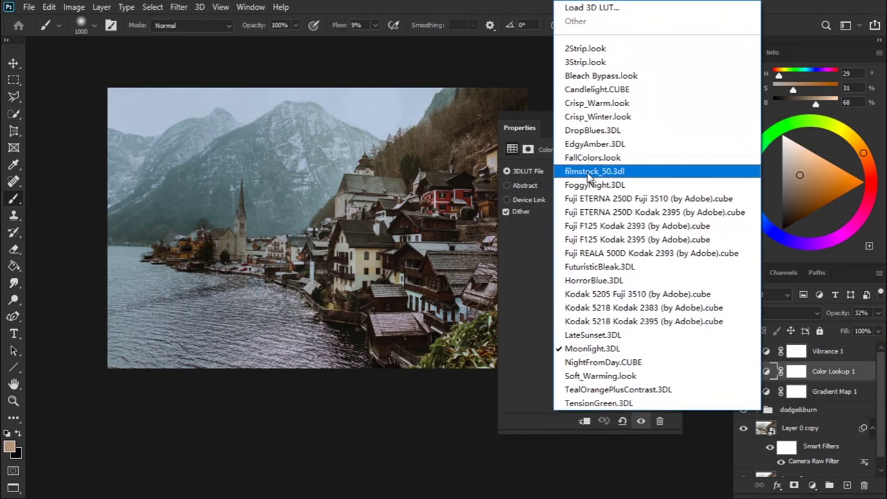
left_click(633, 363)
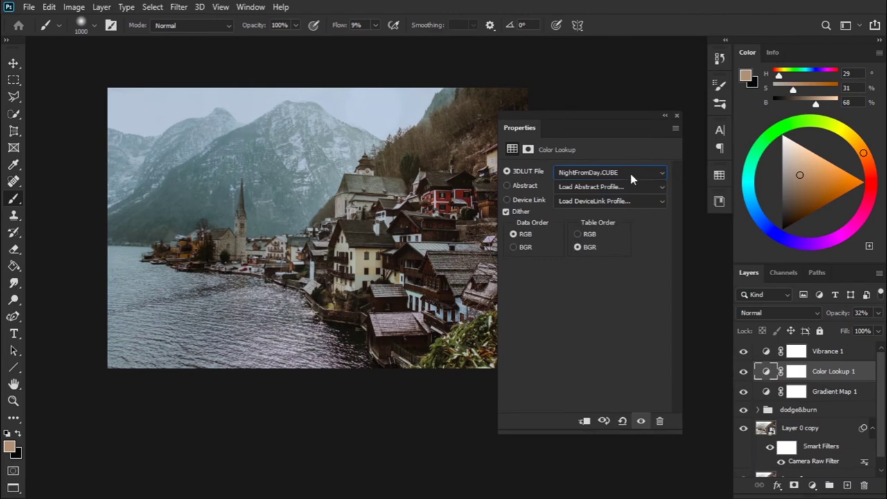
left_click(679, 116)
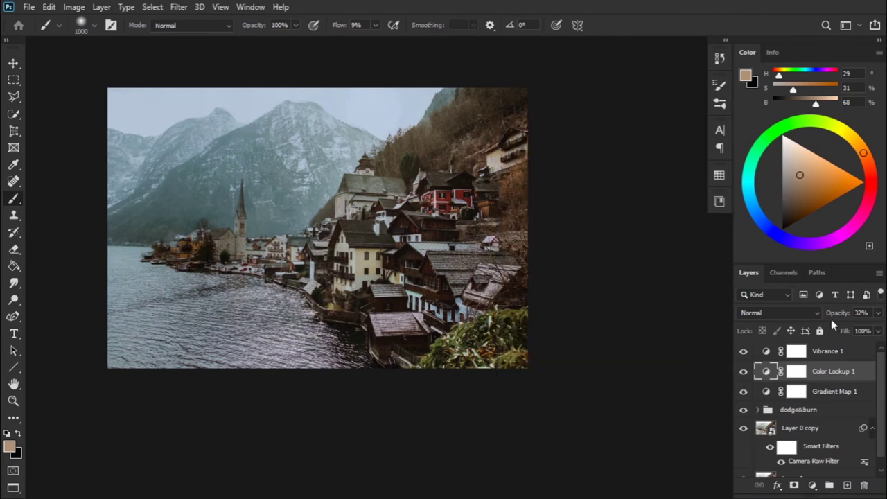
left_click_drag(837, 314, 875, 313)
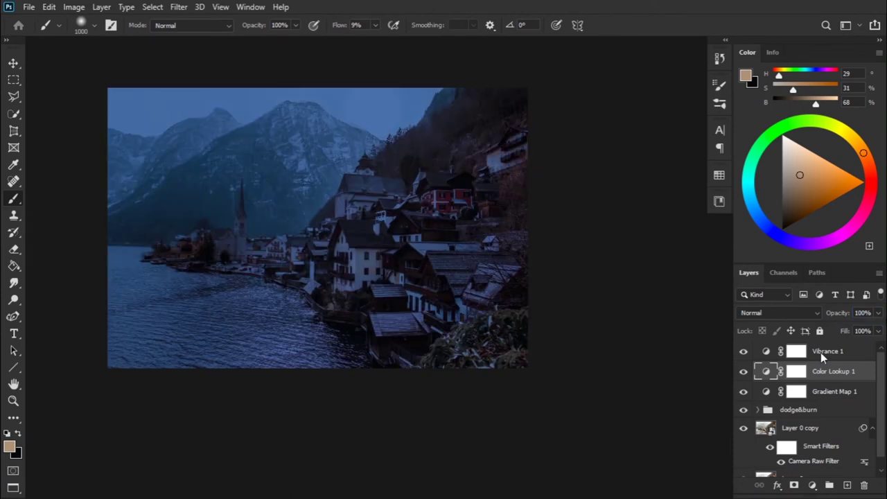
Apply the Crisp_Warm.look LUT instead, blended as Soft Light at 26% opacity
double_click(768, 373)
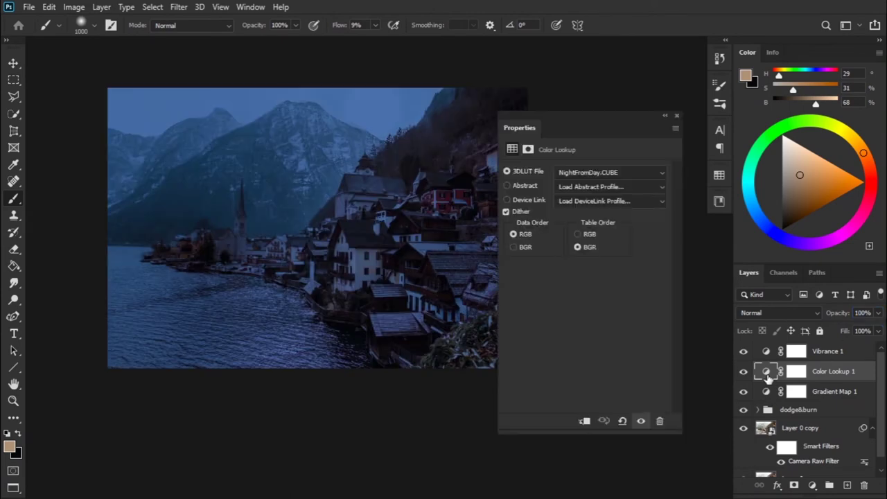
left_click(597, 174)
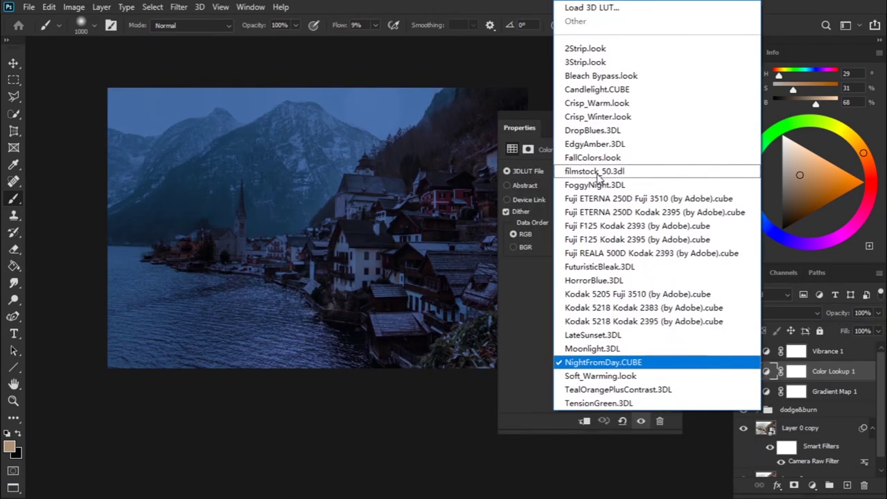
left_click(619, 103)
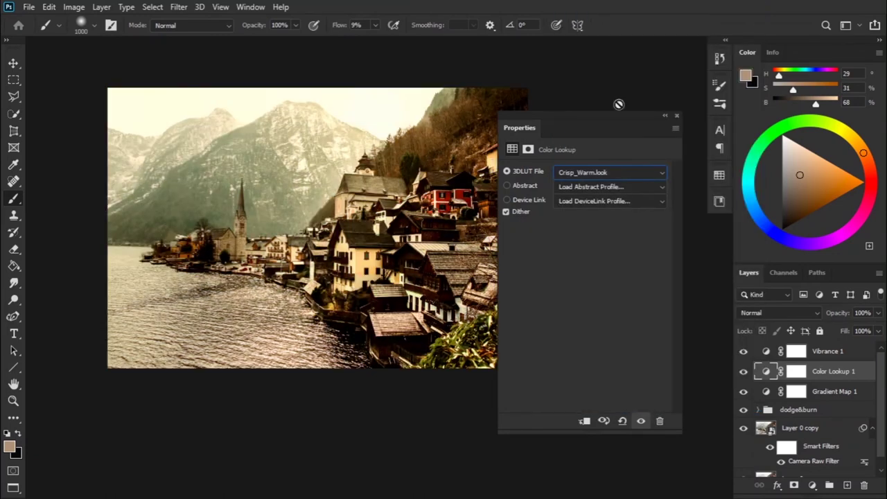
left_click(676, 116)
left_click(786, 313)
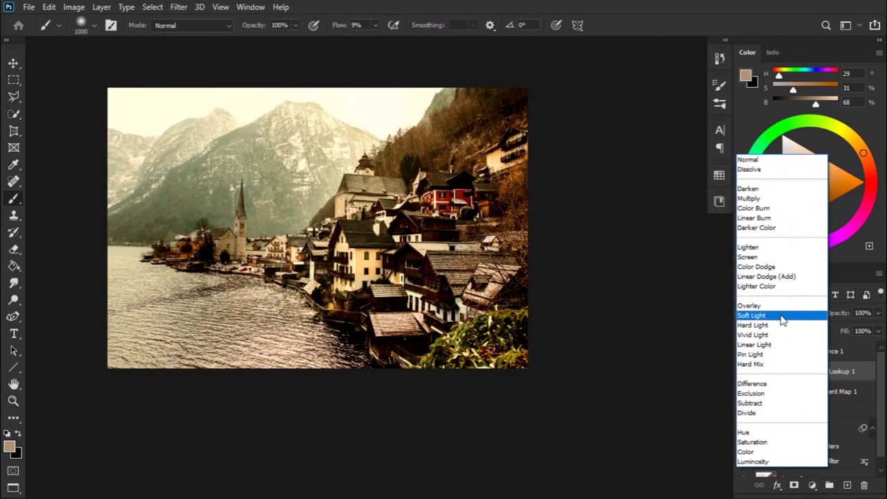
left_click(776, 317)
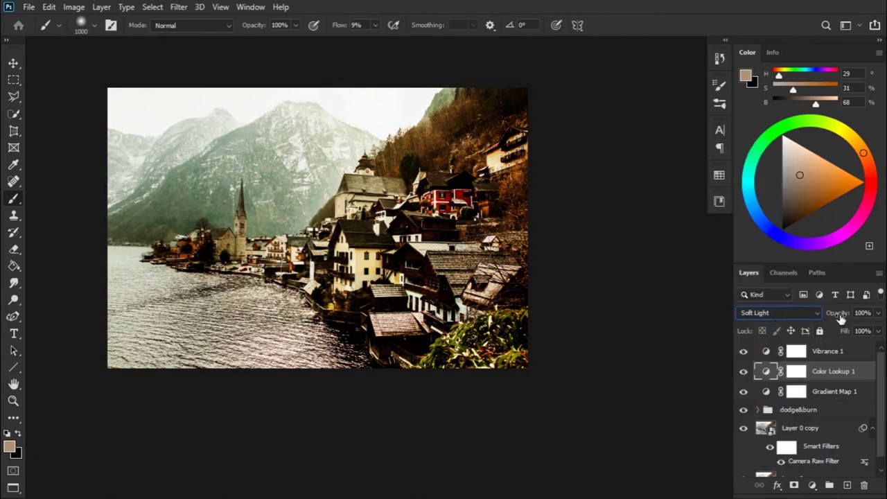
mouse_move(841, 317)
left_mouse_down()
mouse_move(829, 315)
mouse_move(843, 317)
left_mouse_up()
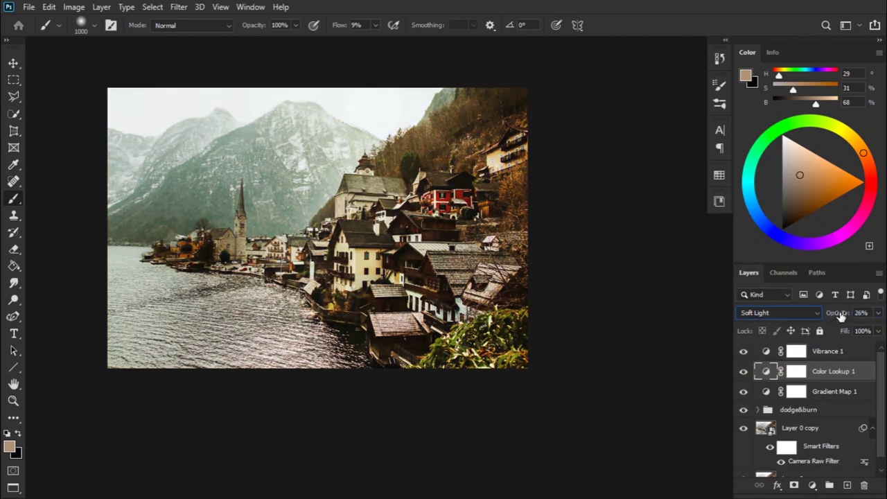
Toggle Color Lookup 1 on and off to compare, keeping Normal blend mode and nudging opacity
left_click(744, 373)
left_click(776, 312)
left_click(759, 160)
left_click_drag(835, 316, 842, 315)
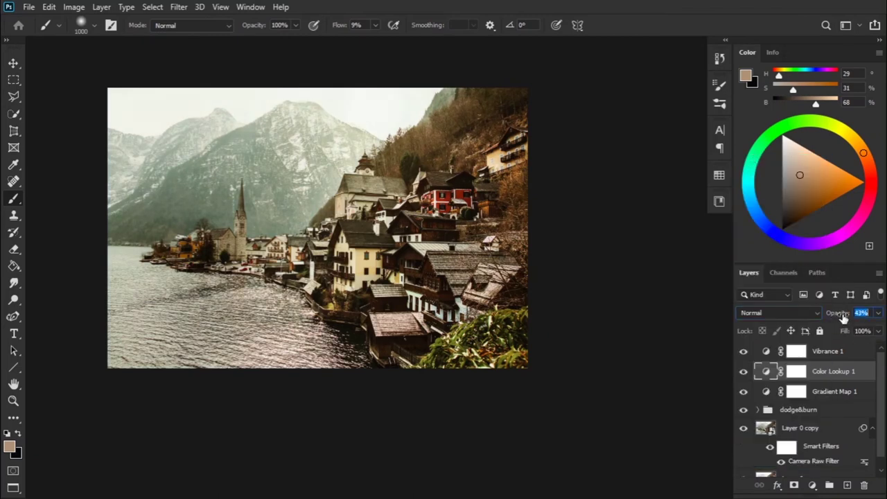
left_click(744, 373)
left_click(744, 372)
Lower the Vibrance 1 adjustment from +52 to +29
double_click(766, 351)
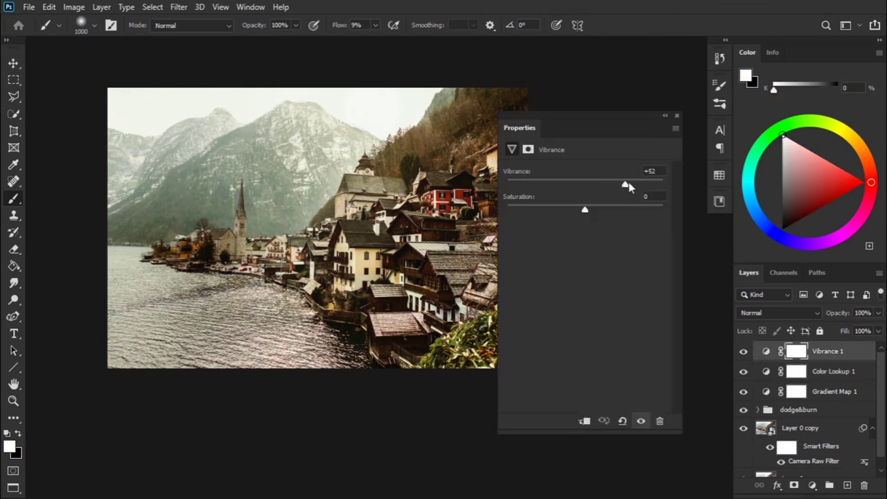
left_click_drag(629, 183, 605, 186)
left_click(677, 115)
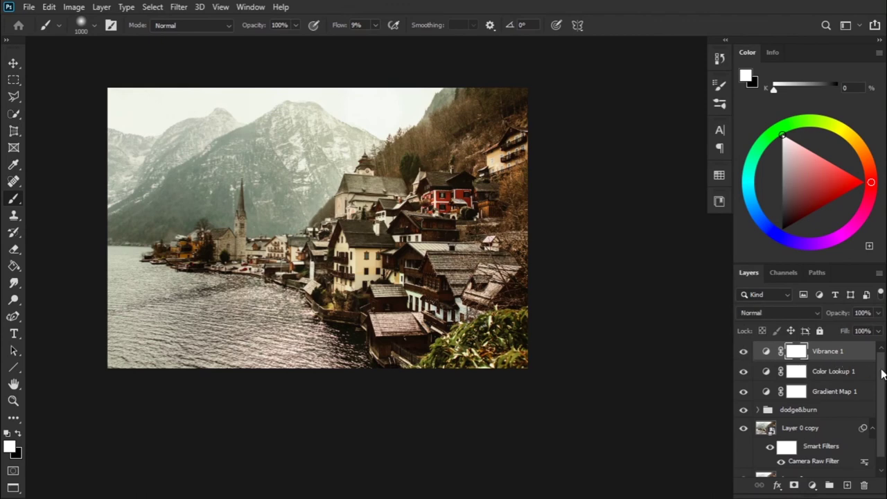
scroll(882, 374, "down", 1)
scroll(882, 395, "up", 1)
scroll(835, 360, "down", 1)
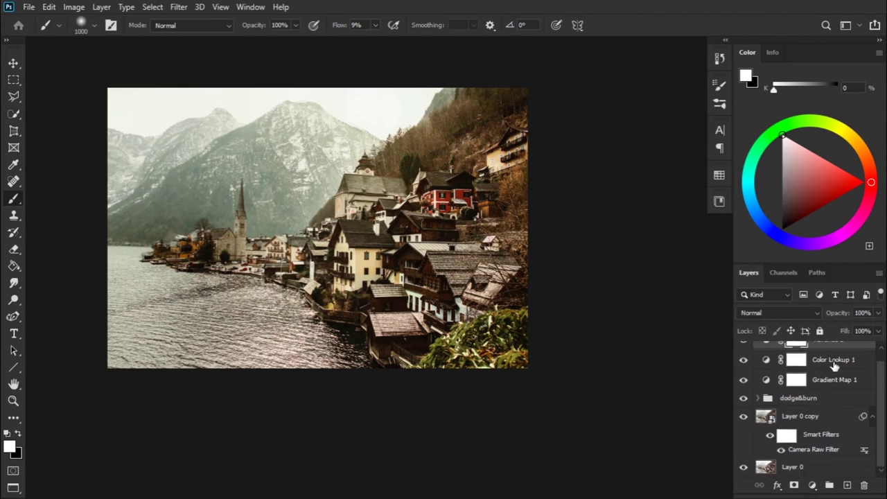
scroll(816, 388, "up", 1)
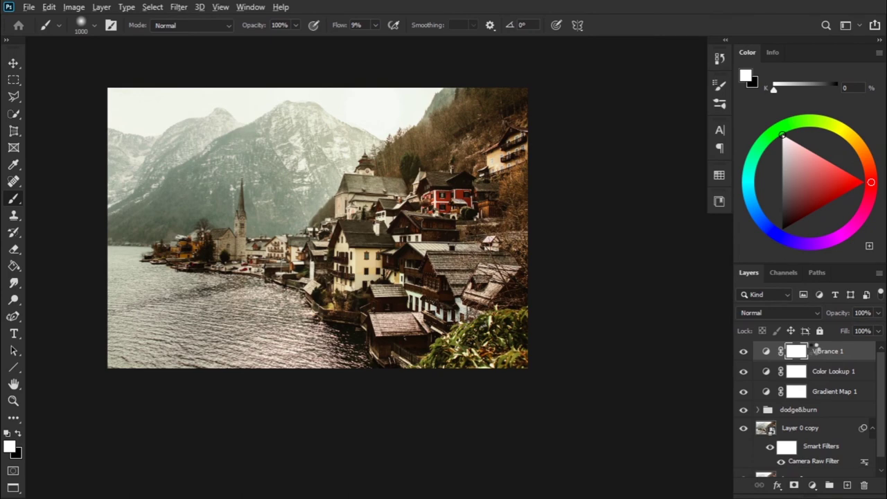
Stamp visible layers into Layer 1 and preview Unsharp Mask at radius 0.7, amount about 239%
key("ctrl+shift+alt+e")
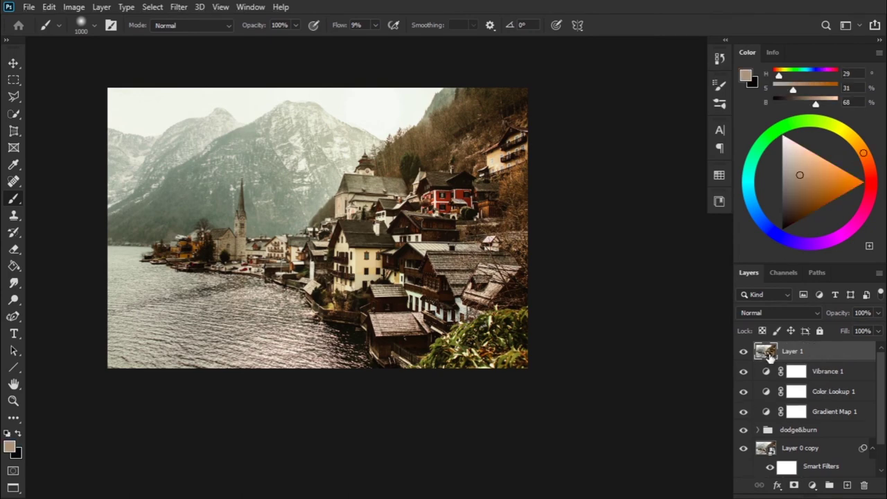
left_click(179, 7)
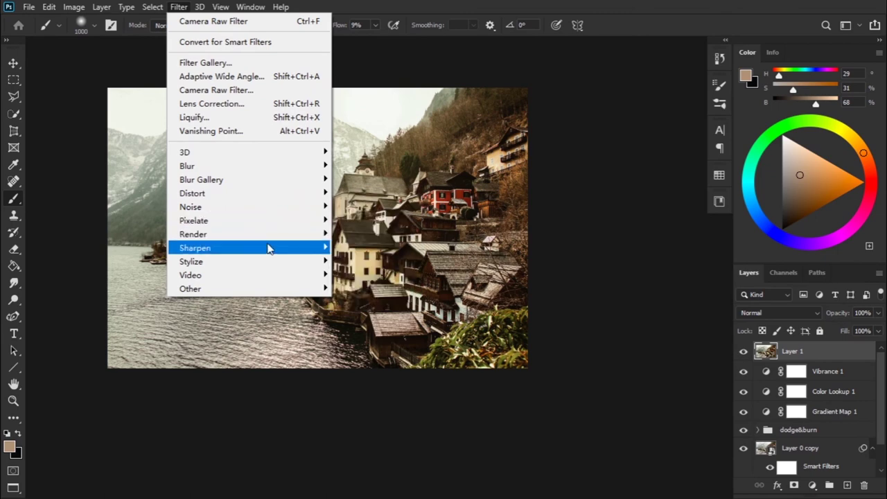
mouse_move(208, 248)
left_click(383, 318)
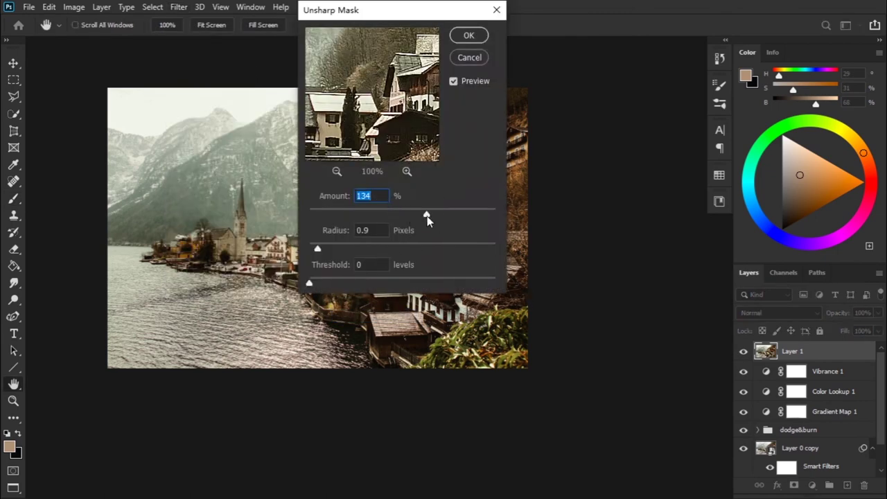
left_click_drag(427, 215, 542, 216)
left_click_drag(319, 253, 316, 254)
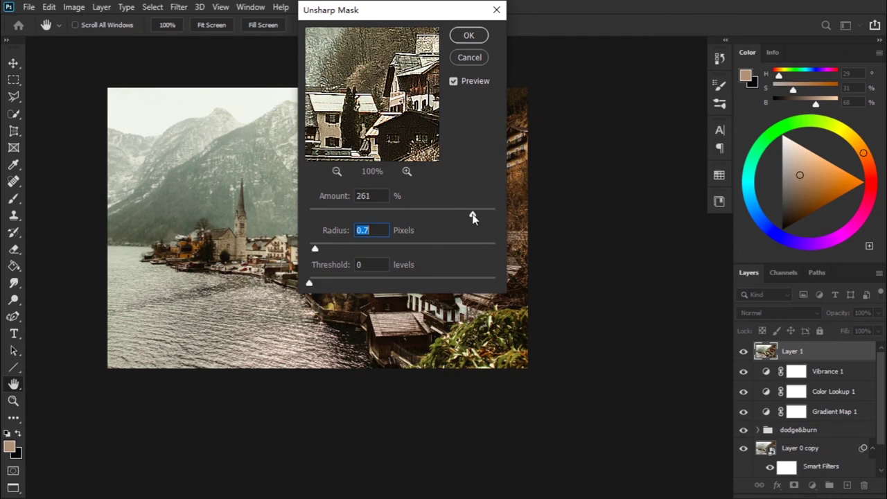
mouse_move(453, 215)
left_mouse_down()
mouse_move(442, 215)
mouse_move(452, 215)
left_mouse_up()
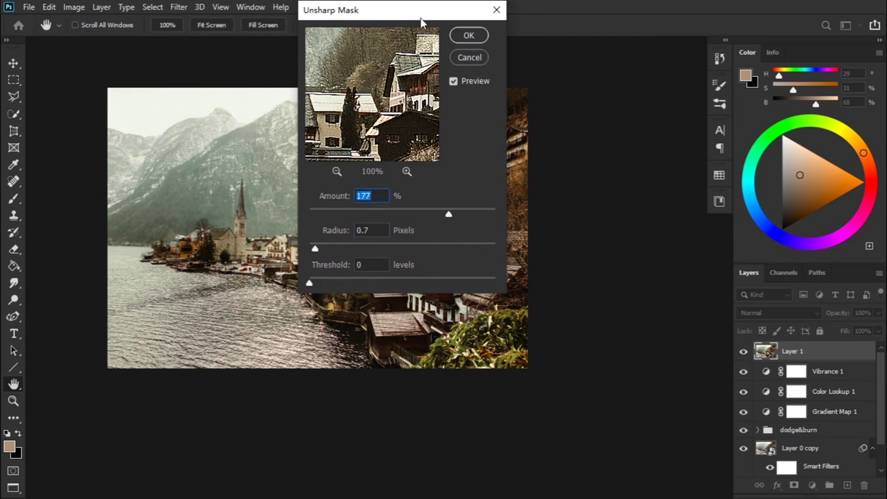
left_click_drag(421, 22, 210, 39)
left_click(243, 99)
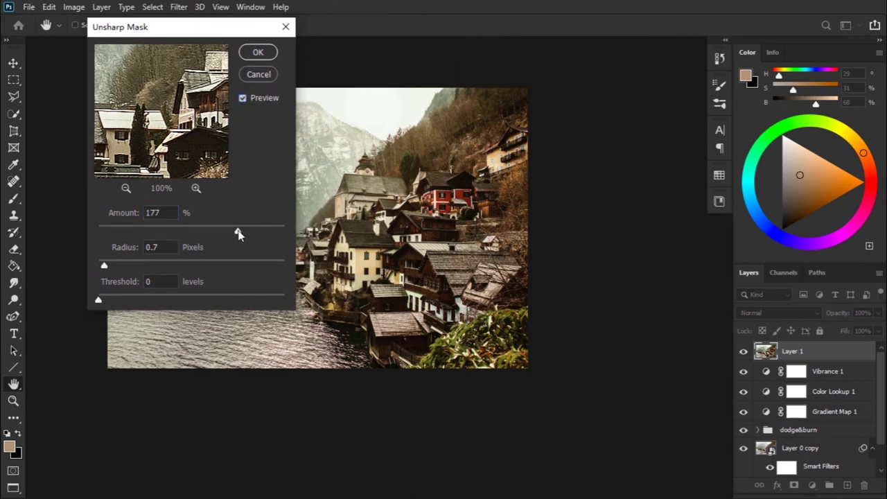
left_click_drag(238, 232, 261, 232)
left_click(244, 98)
Apply the Unsharp Mask to Layer 1 and compare it on and off
left_click(263, 56)
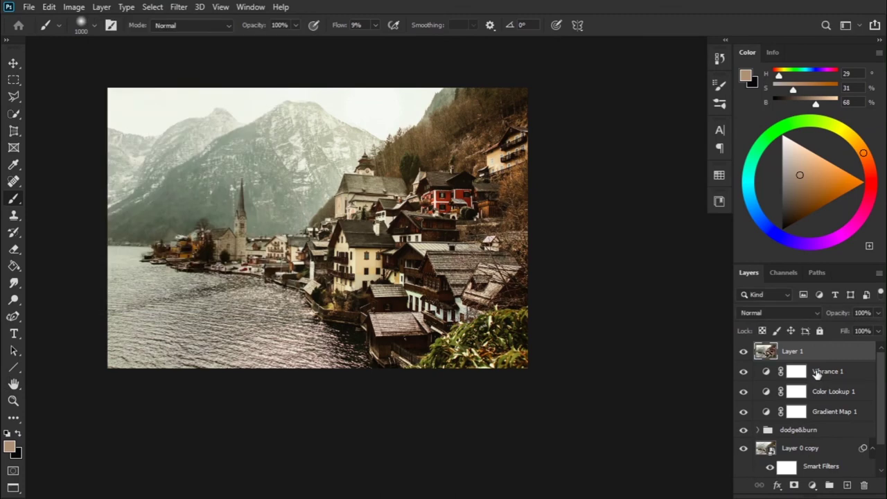
left_click(747, 356)
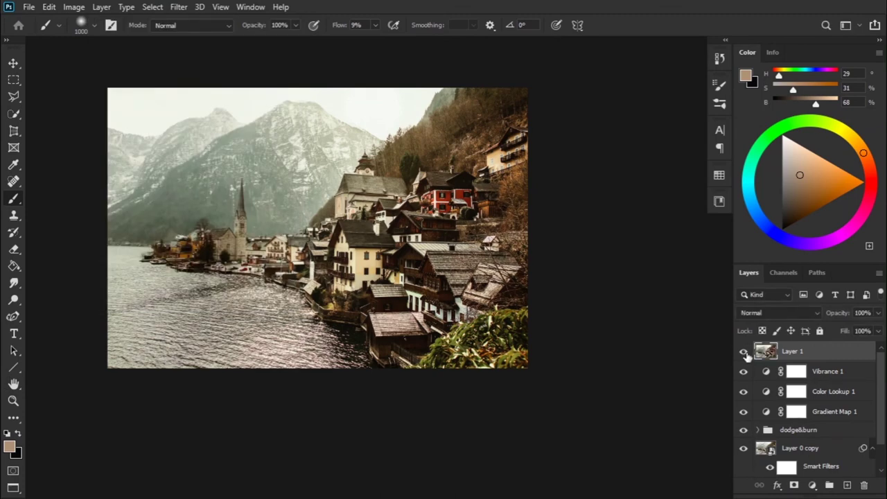
left_click(747, 357)
left_click(745, 352)
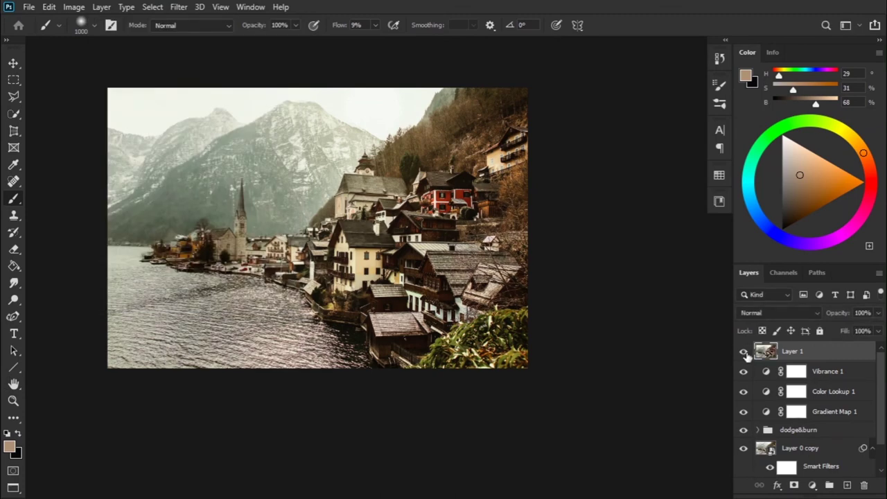
Group the grading layers down to Layer 0 copy into Group 1
left_click(839, 373)
scroll(846, 380, "down", 2)
left_click(832, 418, "shift")
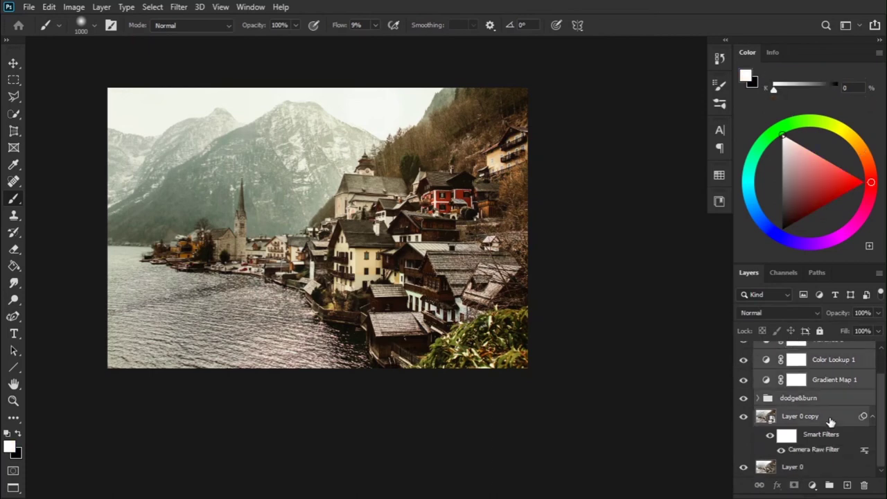
left_click(829, 486)
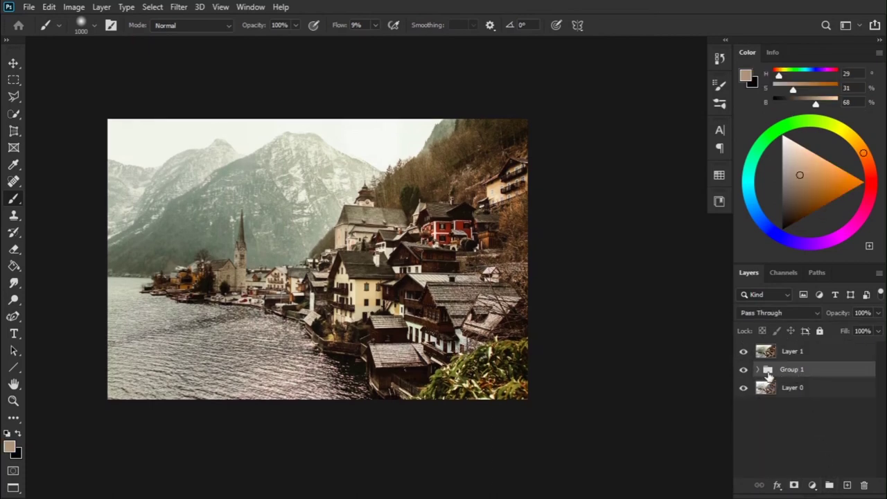
Toggle Group 1 and Layer 1 visibility to compare the sharpened result with the original
left_click(745, 369)
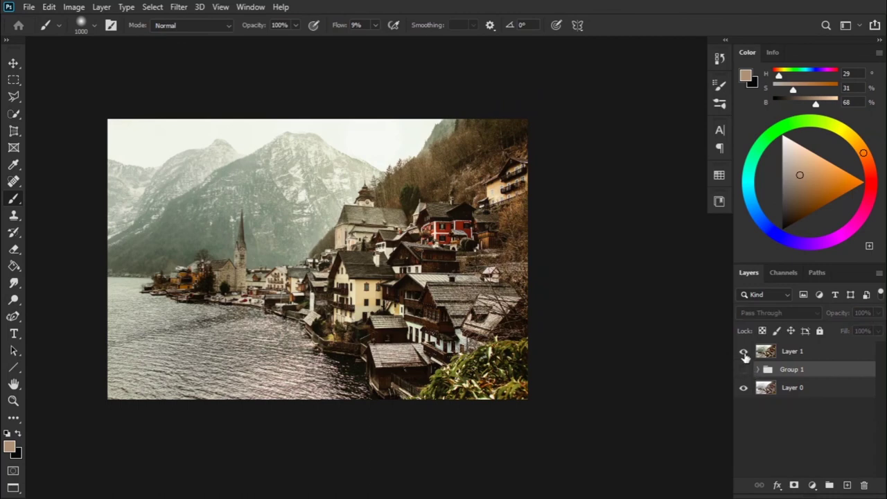
left_click(745, 353)
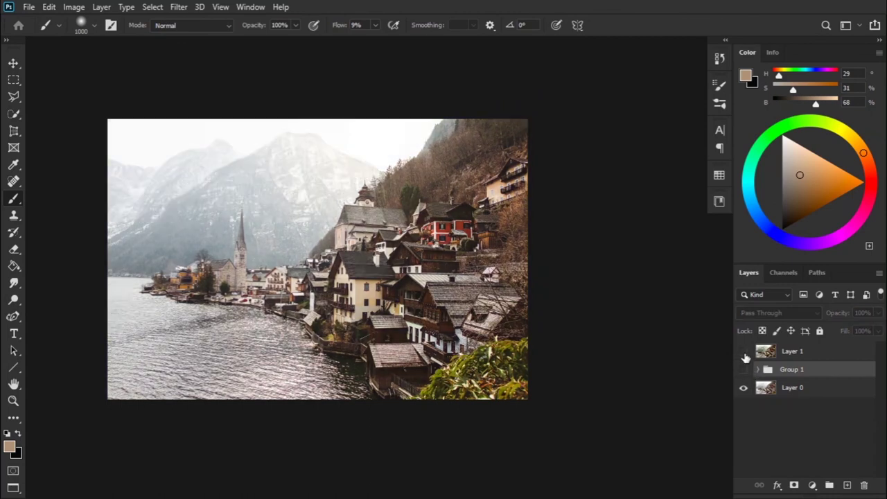
left_click(745, 354)
left_click(745, 353)
left_click(745, 355)
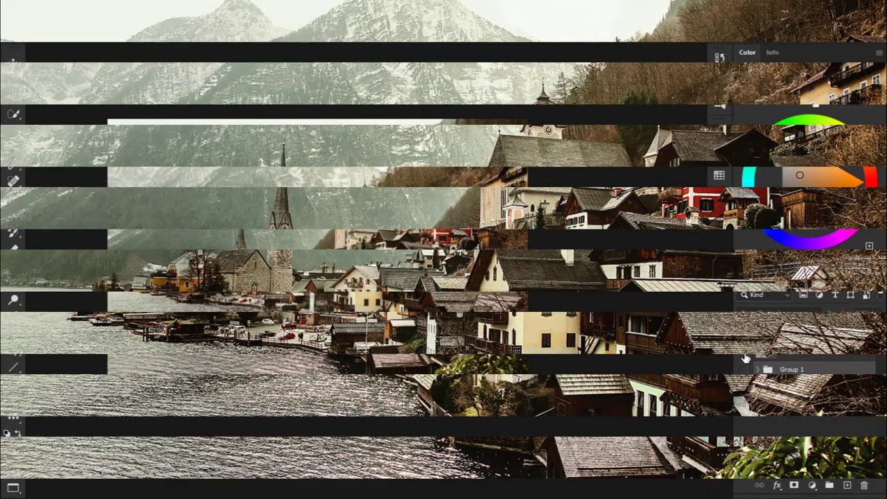